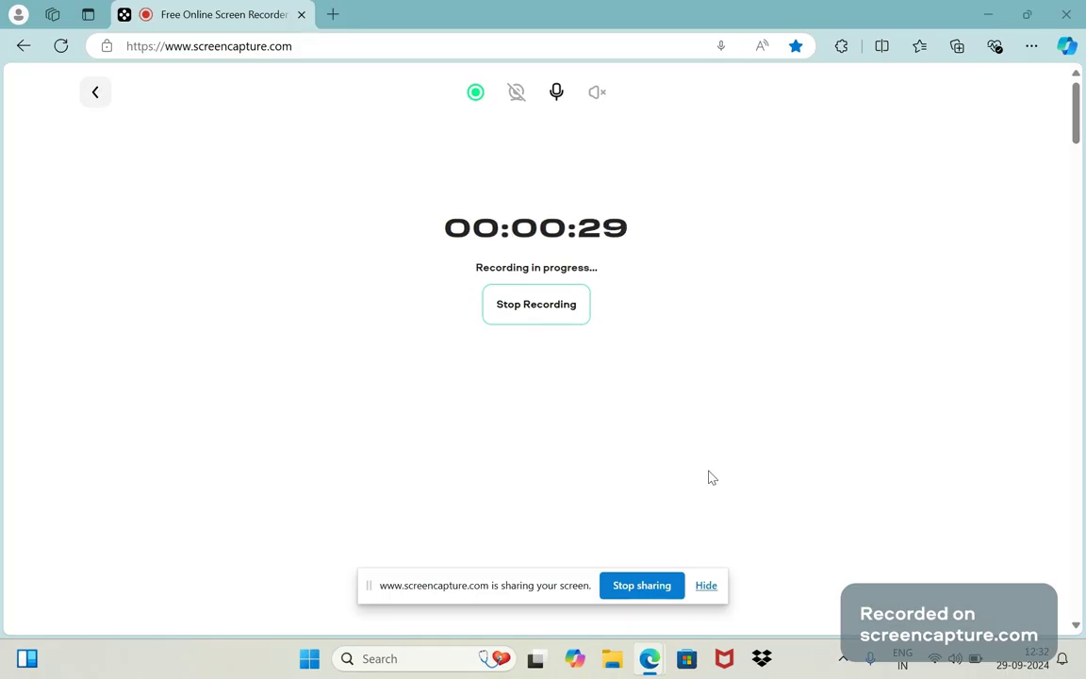
Launch Notepad from the Run prompt, maximize its window, and open a new blank tab.
key(super+r)
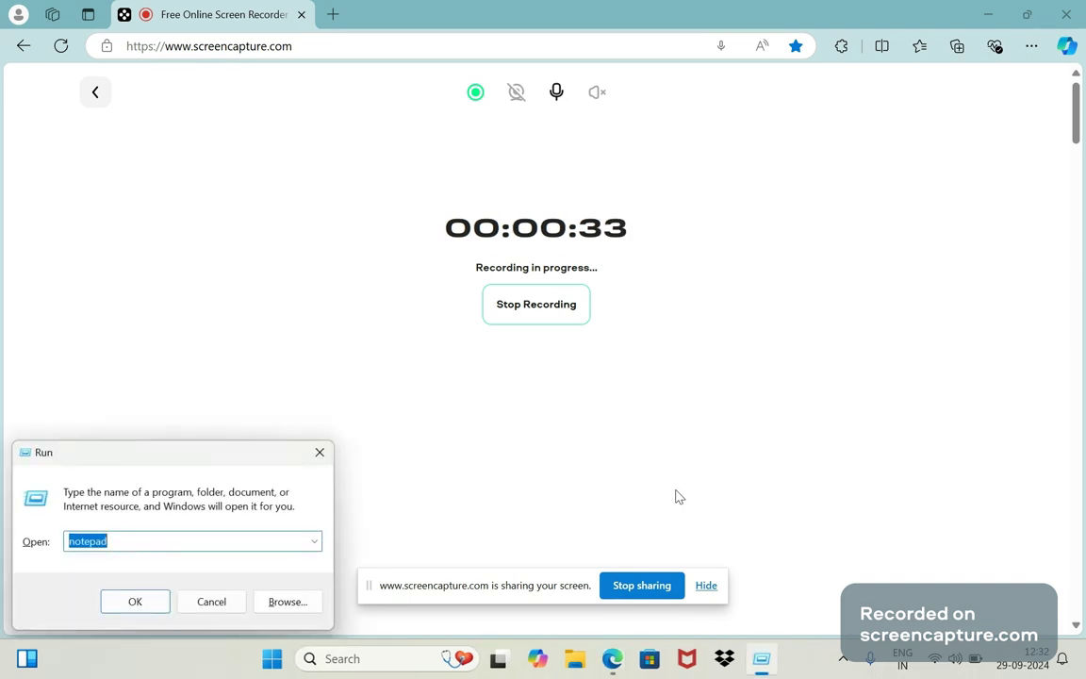
key(Return)
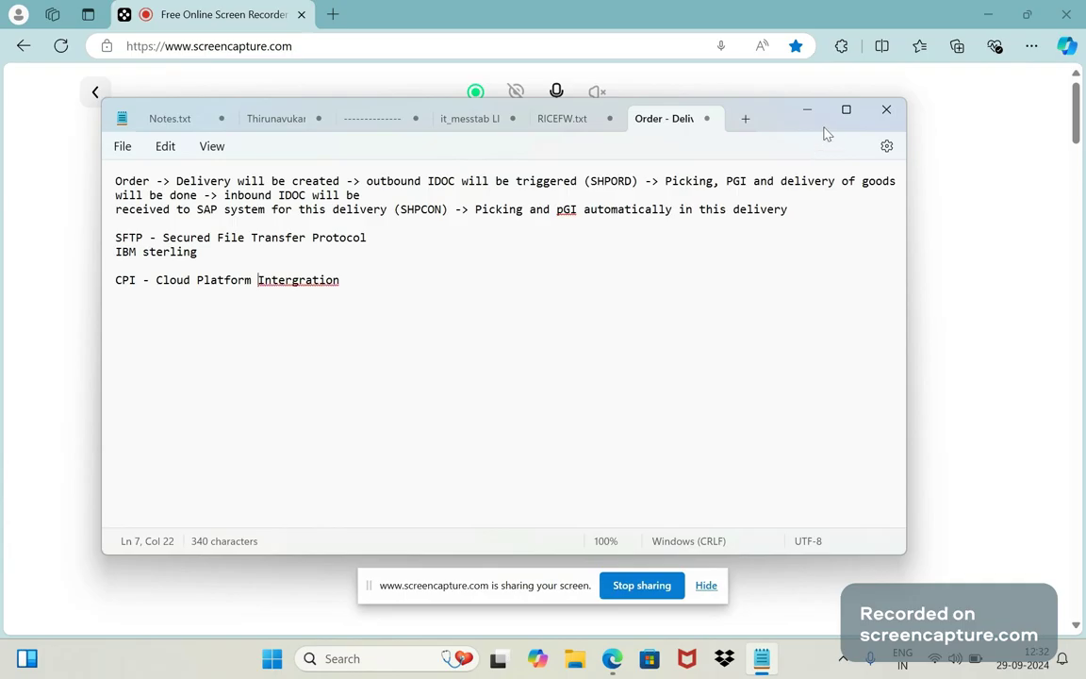
click(846, 109)
key(ctrl+n)
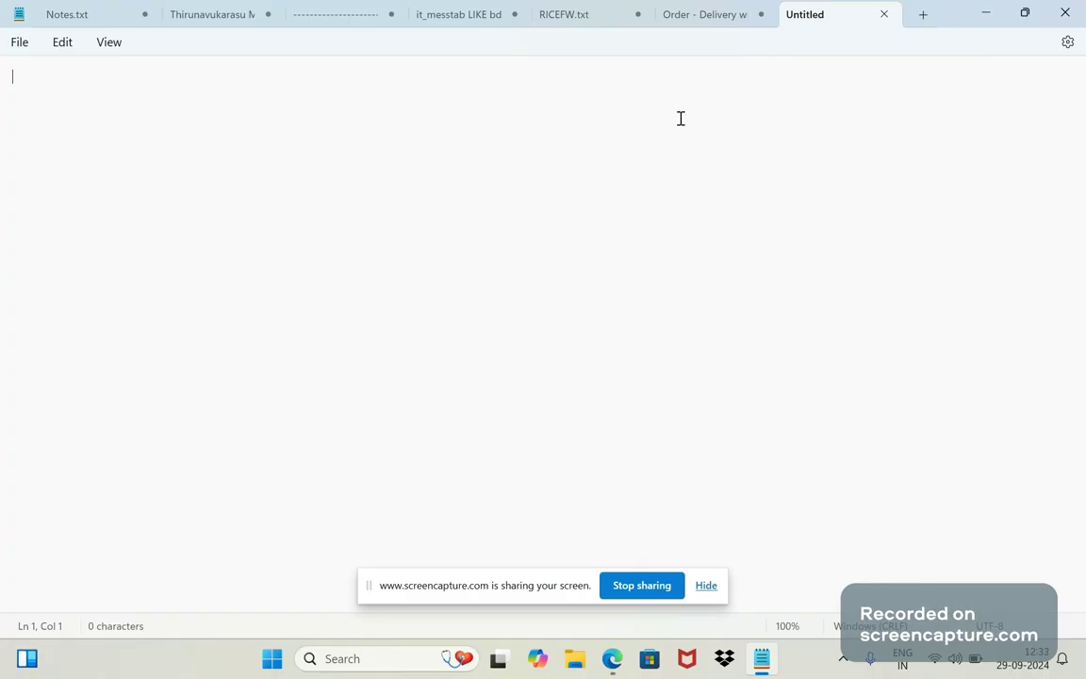
Type item 1 'ZBA1 - V1 - sales document level - During save of delivery only' and begin item 2.
text(1.)
text(ZV)
key(BackSpace)
text(BA1)
text(- V1)
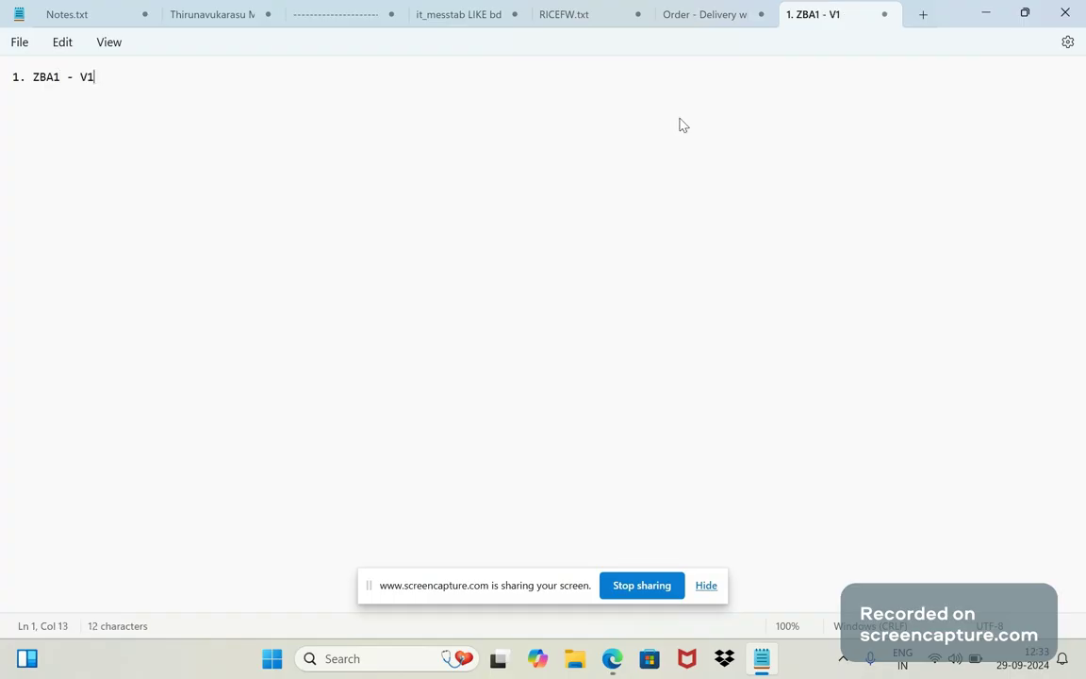
text( - sle)
key(BackSpace)
key(BackSpace)
text(ales docu)
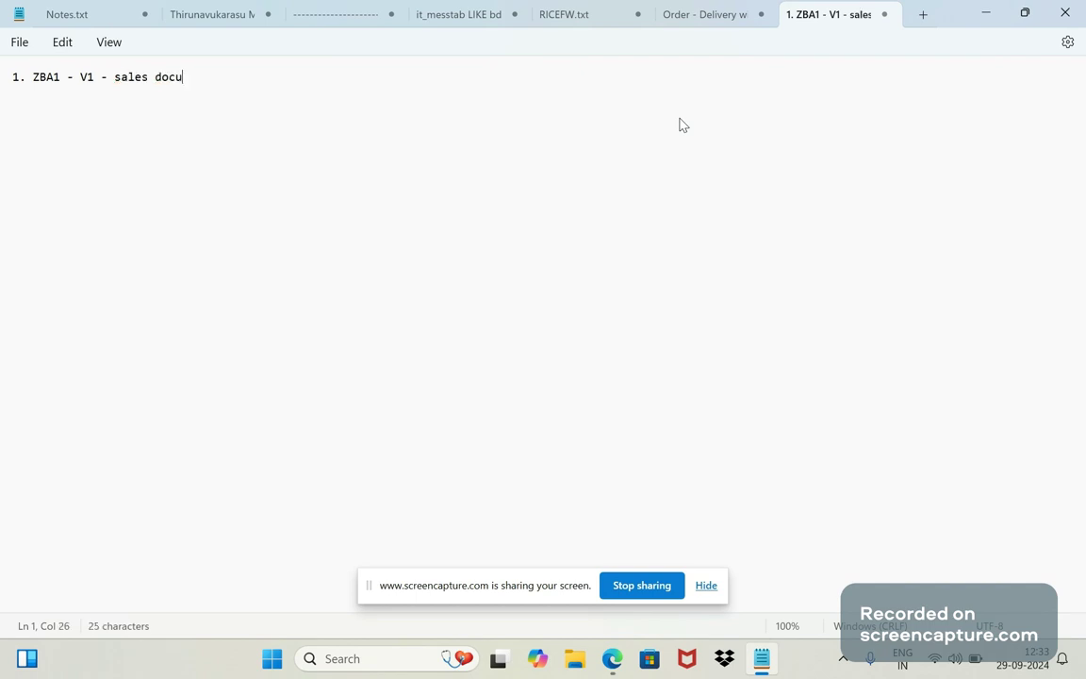
text(ment level - During save of )
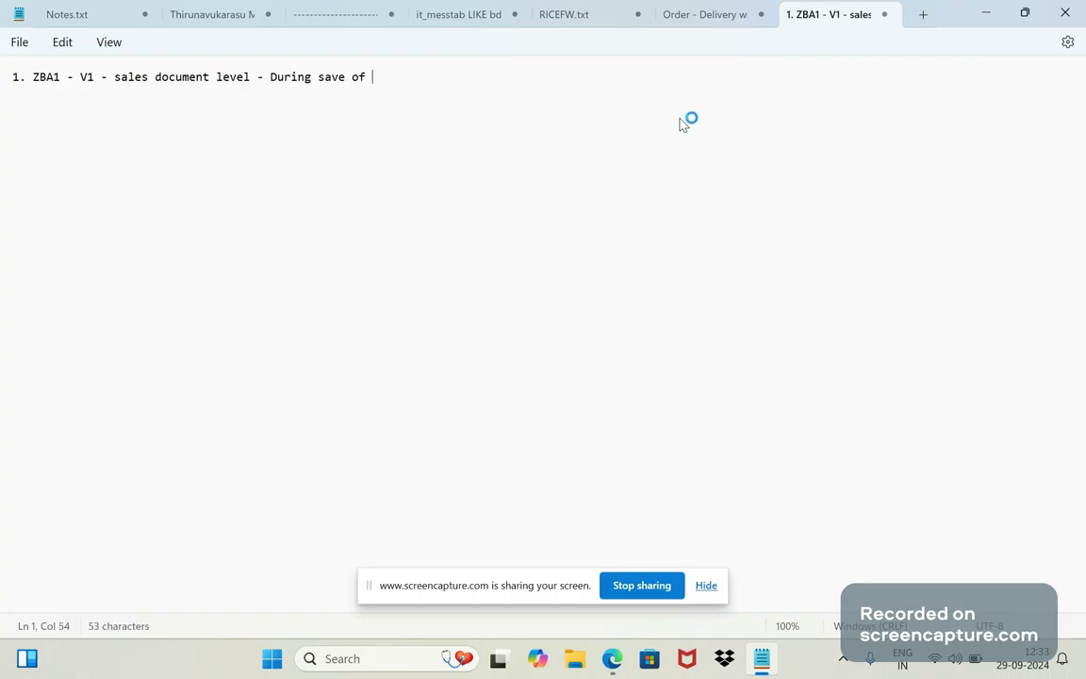
text(delivery only)
key(Return)
text(2. )
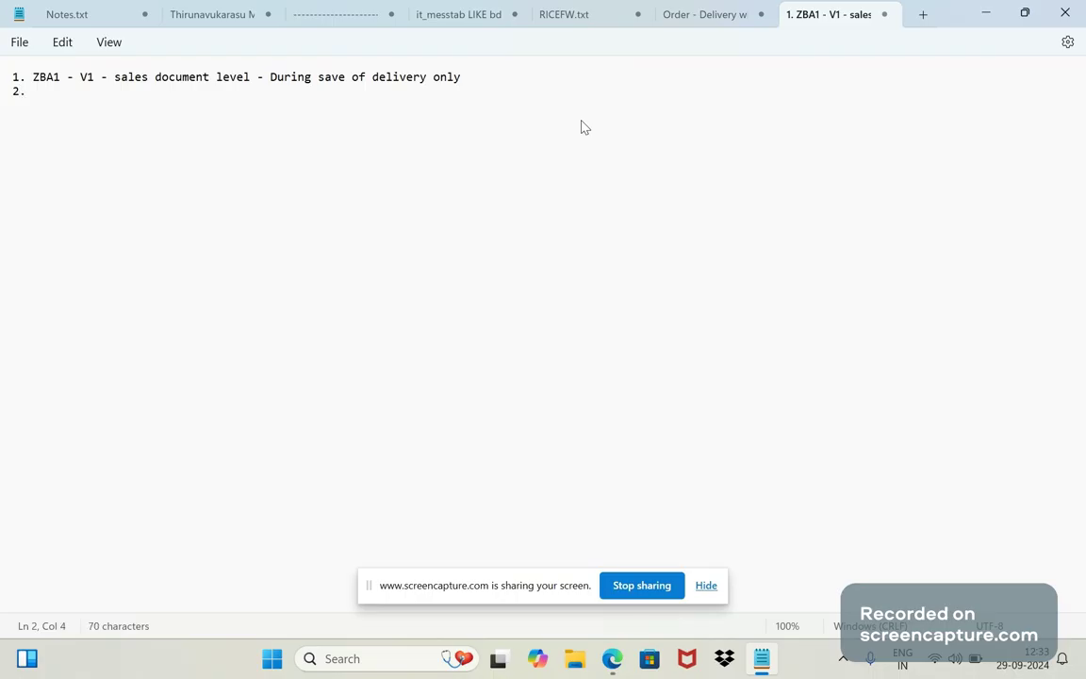
text(ZB1)
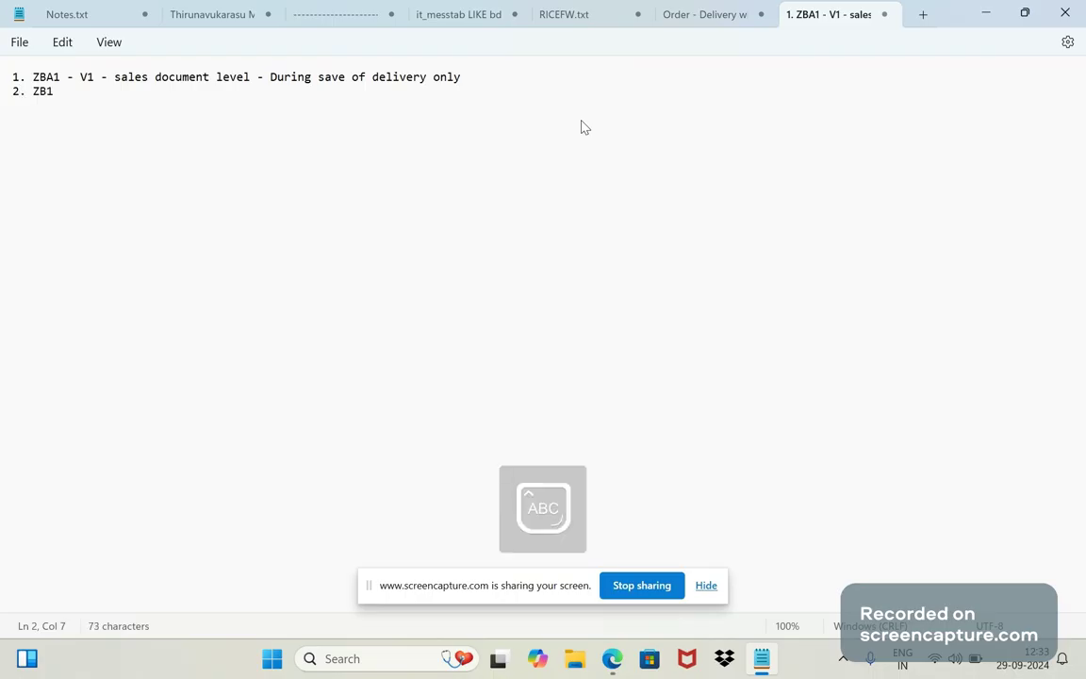
Type 'ZBA1 - V1 -' on line 2 and paste line 1's description after it.
key(BackSpace)
text(A1)
key(Caps_Lock)
text(- V1 -)
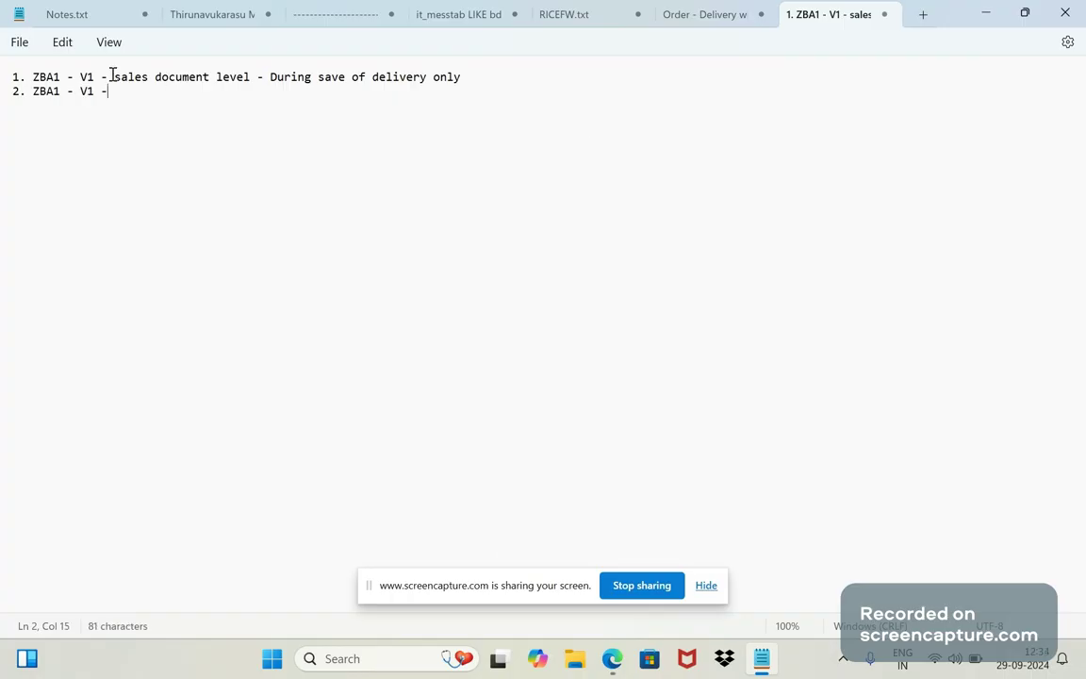
drag(112, 77, 466, 79)
key(ctrl+c)
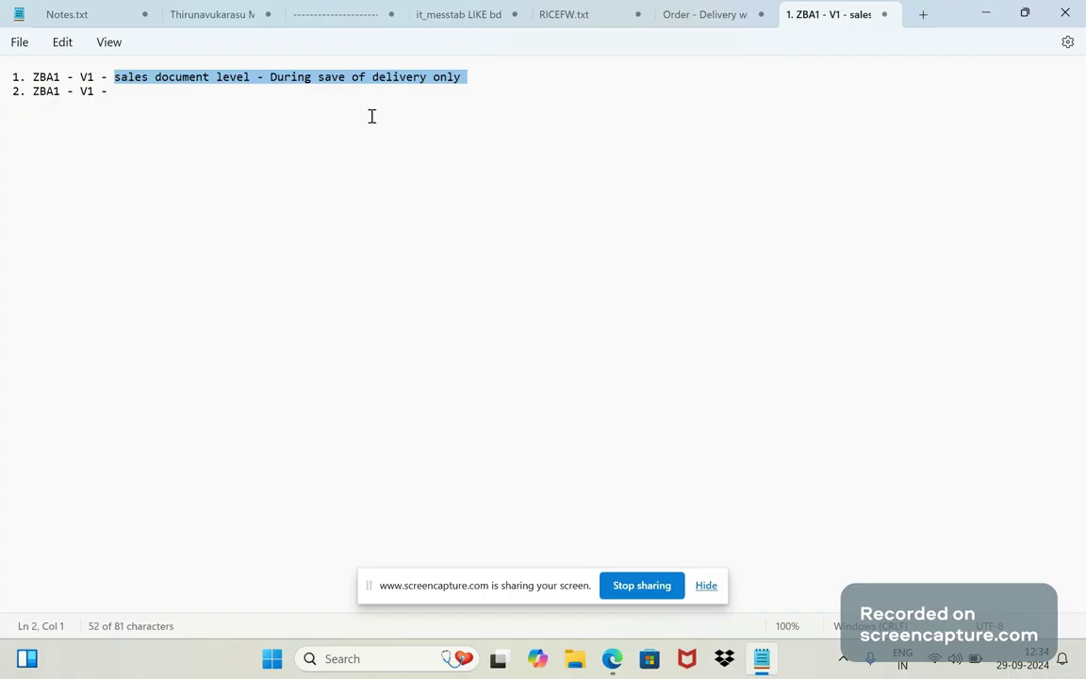
click(133, 96)
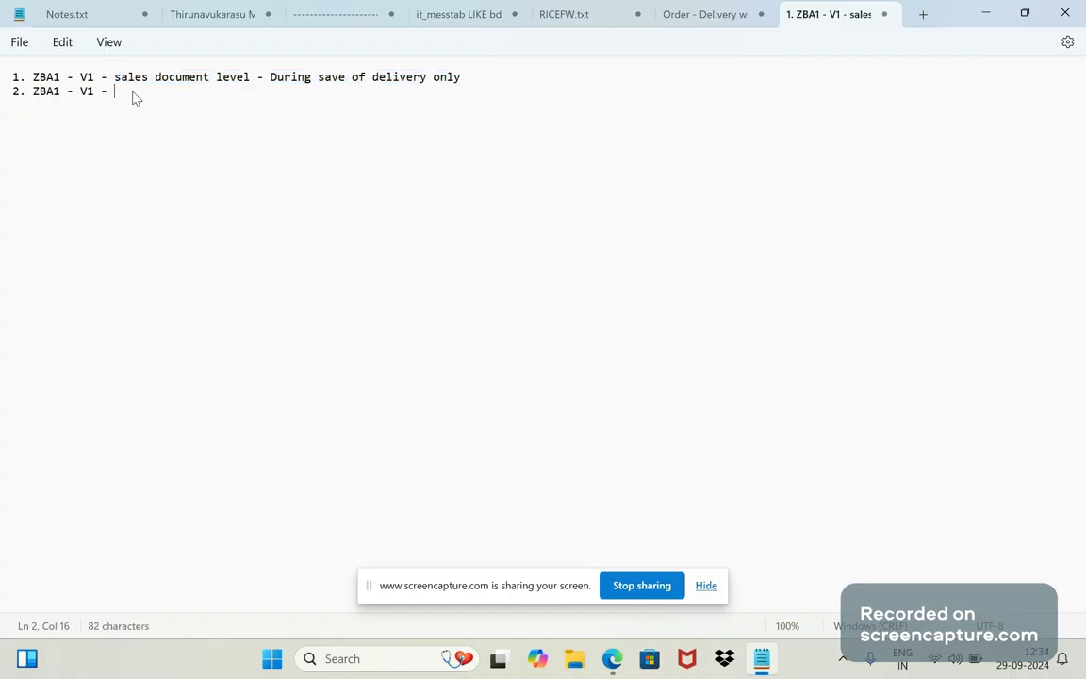
key(ctrl+v)
Replace 'delivery' with 'sales order' on line 2, then select the delivery wording on line 1.
click(432, 94)
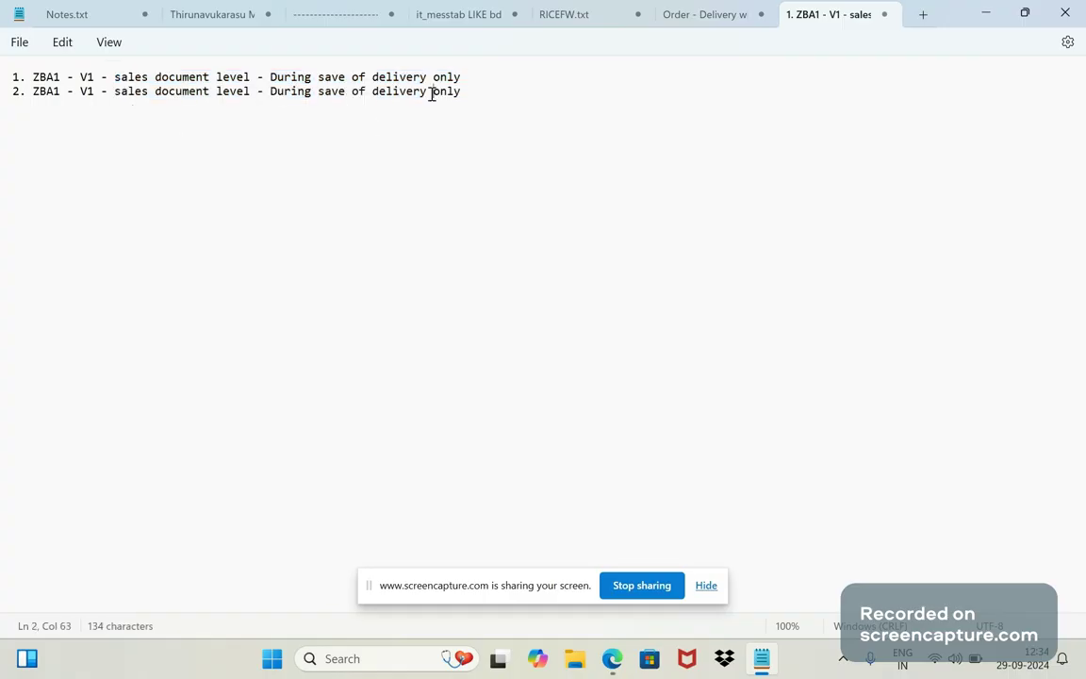
key(Left)
key(BackSpace)
key(BackSpace)
key(BackSpace)
key(BackSpace)
key(BackSpace)
key(BackSpace)
key(BackSpace)
key(BackSpace)
text(sales ord)
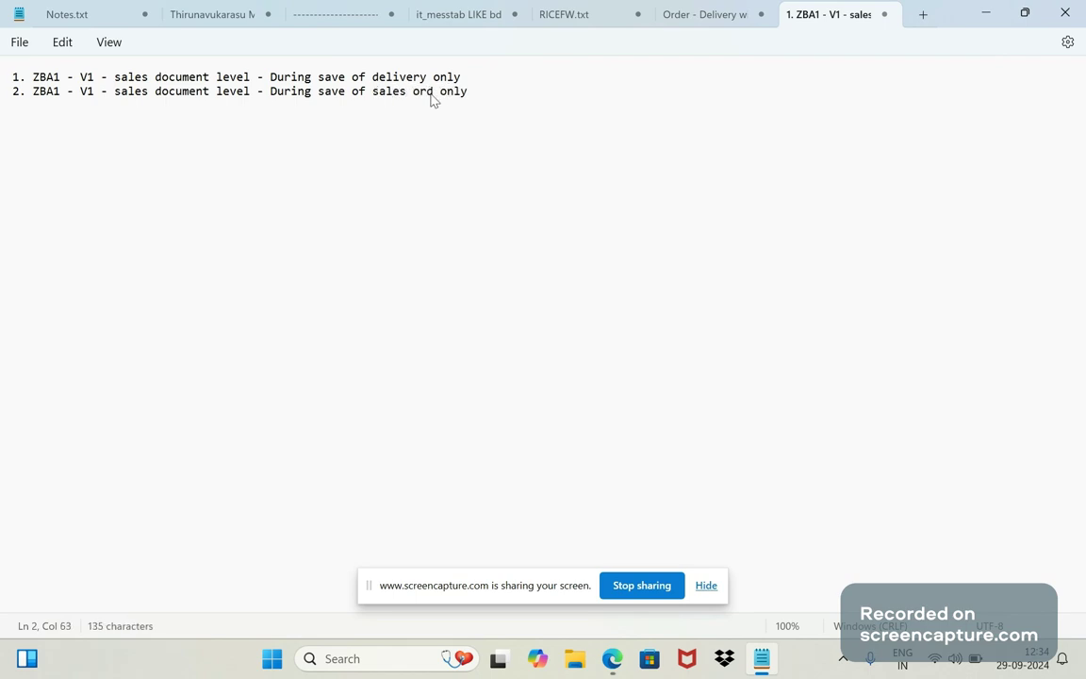
text(er)
click(457, 78)
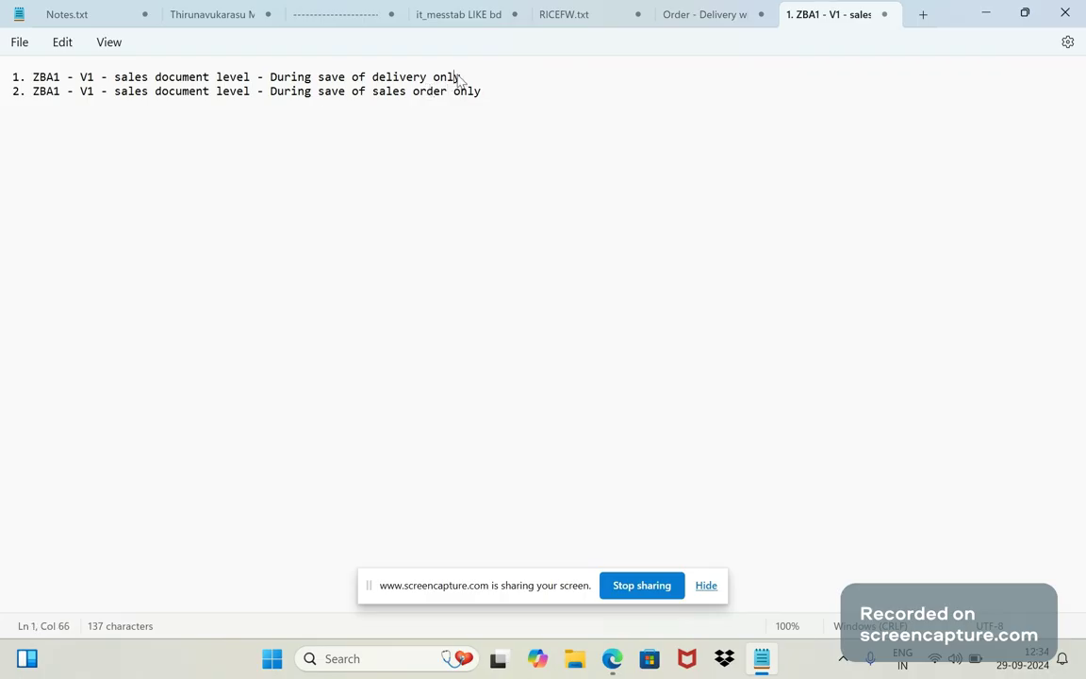
drag(460, 79, 385, 79)
Add item 3 'Approving PO request' and item 4 'Credit approval process', ending with a blank line.
click(248, 68)
click(517, 75)
click(500, 95)
key(Return)
text(3. Approving PO )
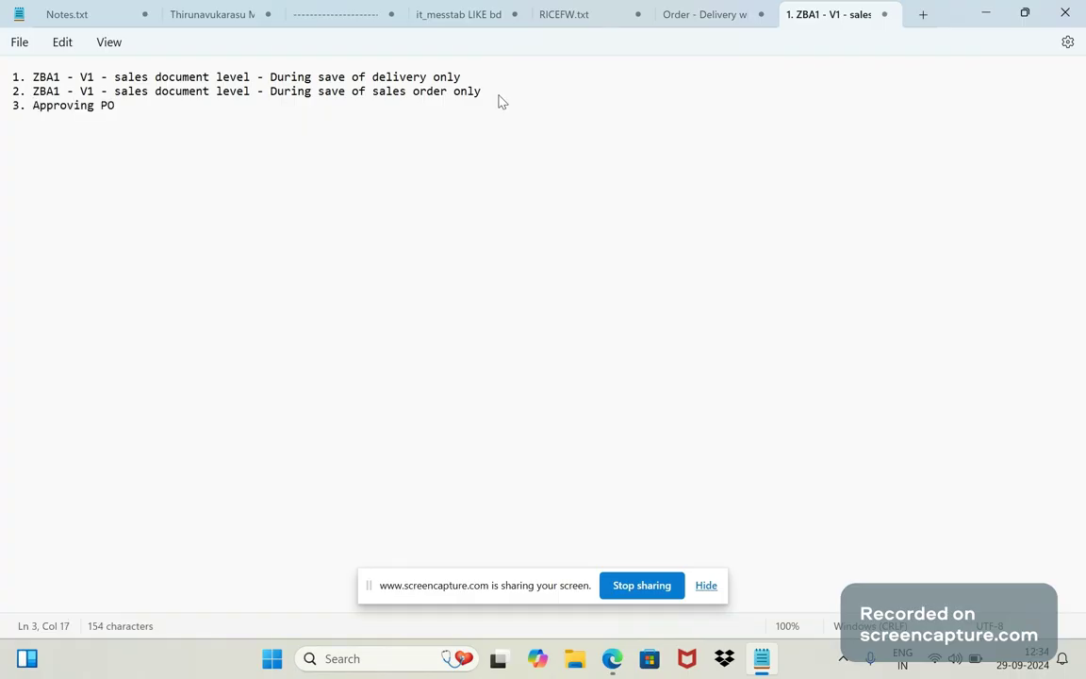
text(request)
key(Return)
text(4. Credit approval pr)
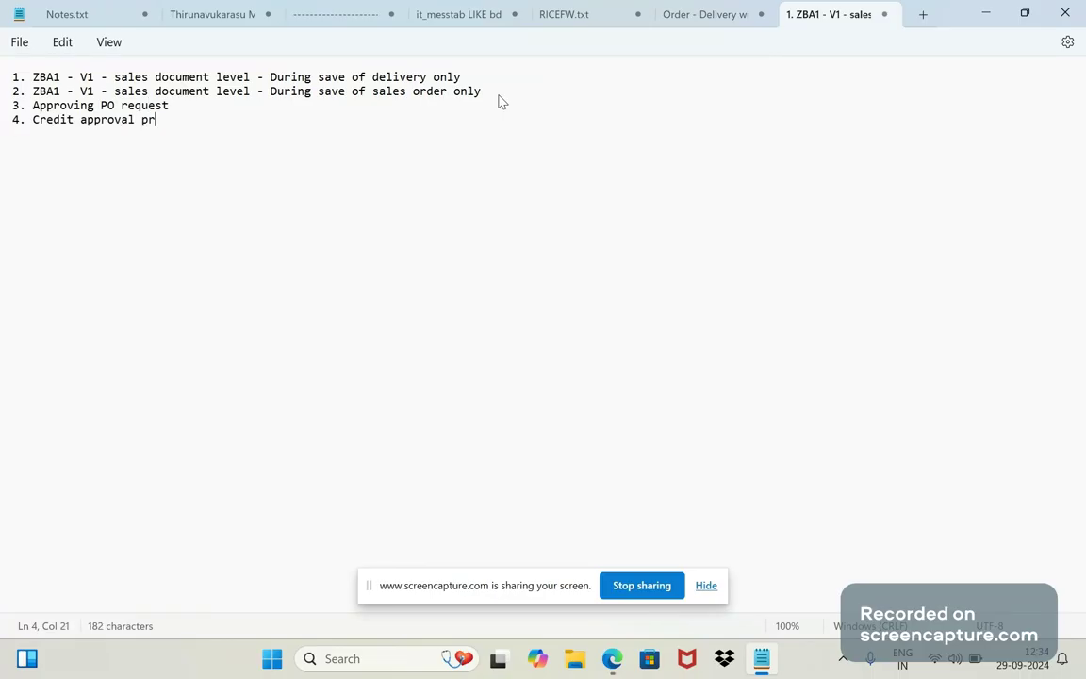
text(ocess)
key(Return)
Add the sub-line '/H TO START THE DEBUGGER' under item 4.
click(279, 121)
key(Return)
key(Tab)
key(Tab)
key(BackSpace)
key(BackSpace)
key(Caps_Lock)
text(/H)
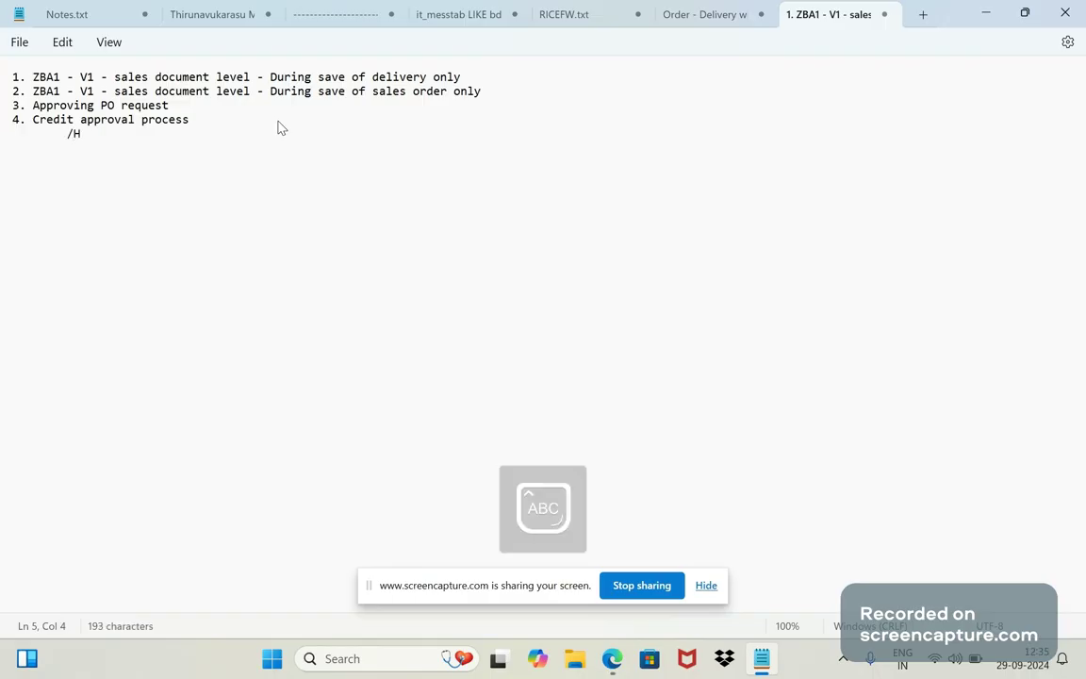
text( TO STA)
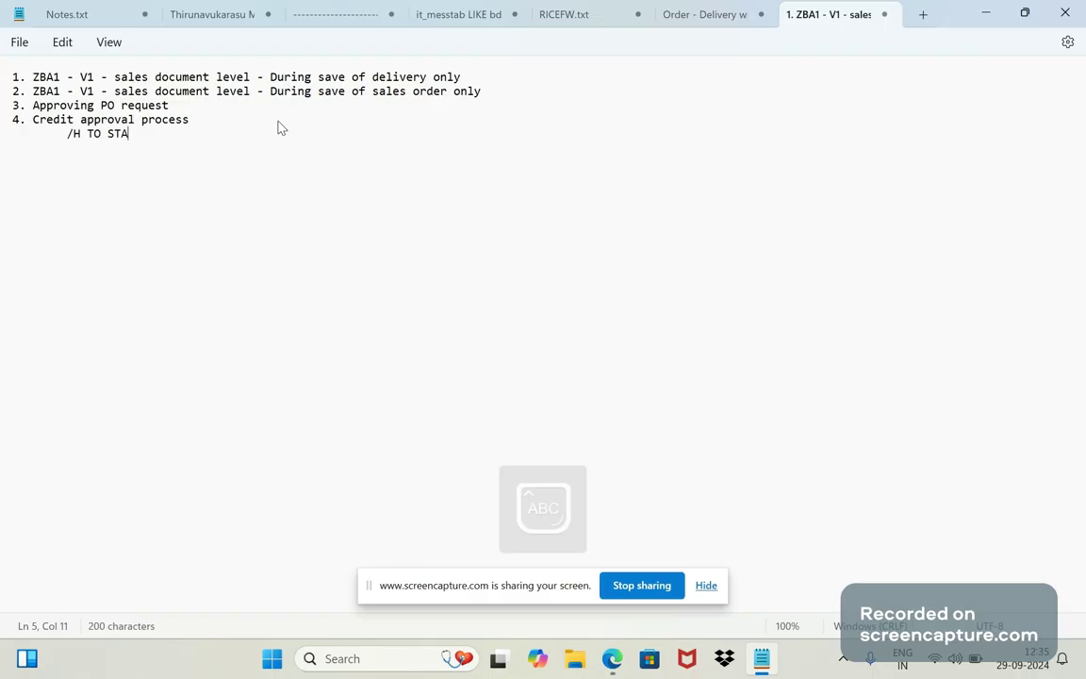
text(RT THE DE)
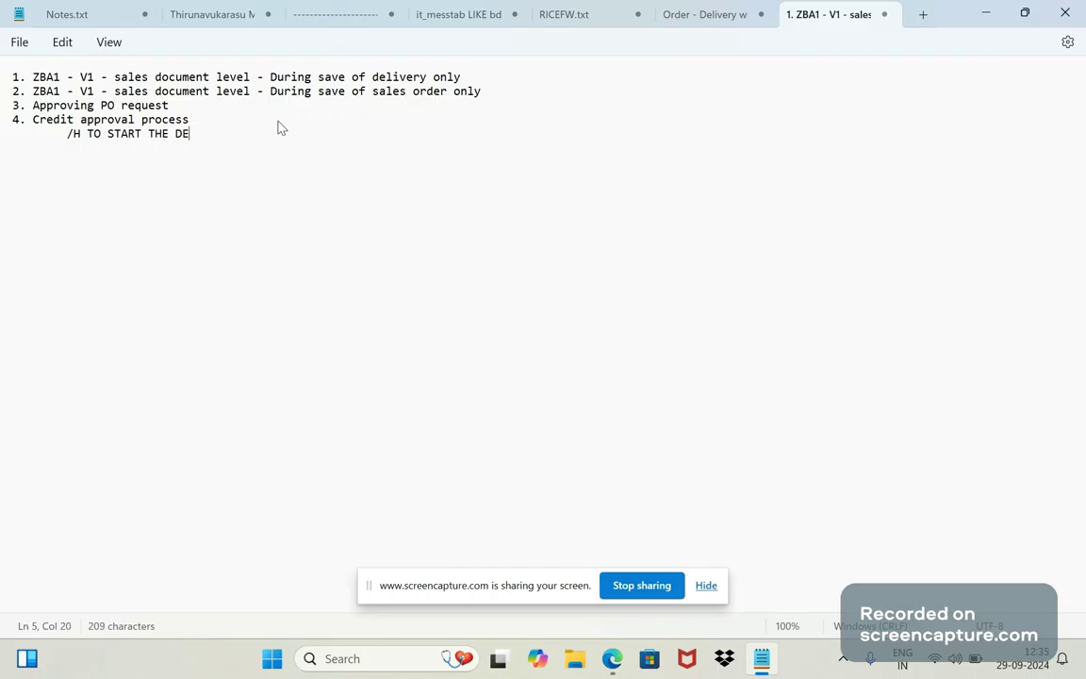
text(BUGGER)
Add the indented line 'in case of ECC system WF-BATCH'.
key(Return)
key(Tab)
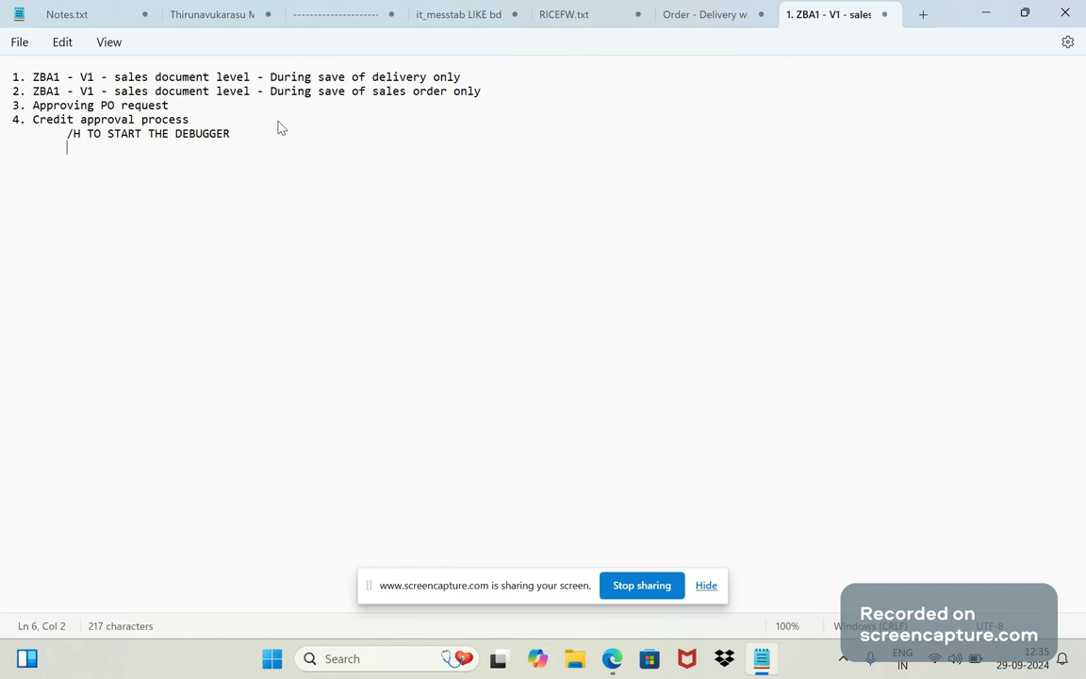
key(Caps_Lock)
text(in)
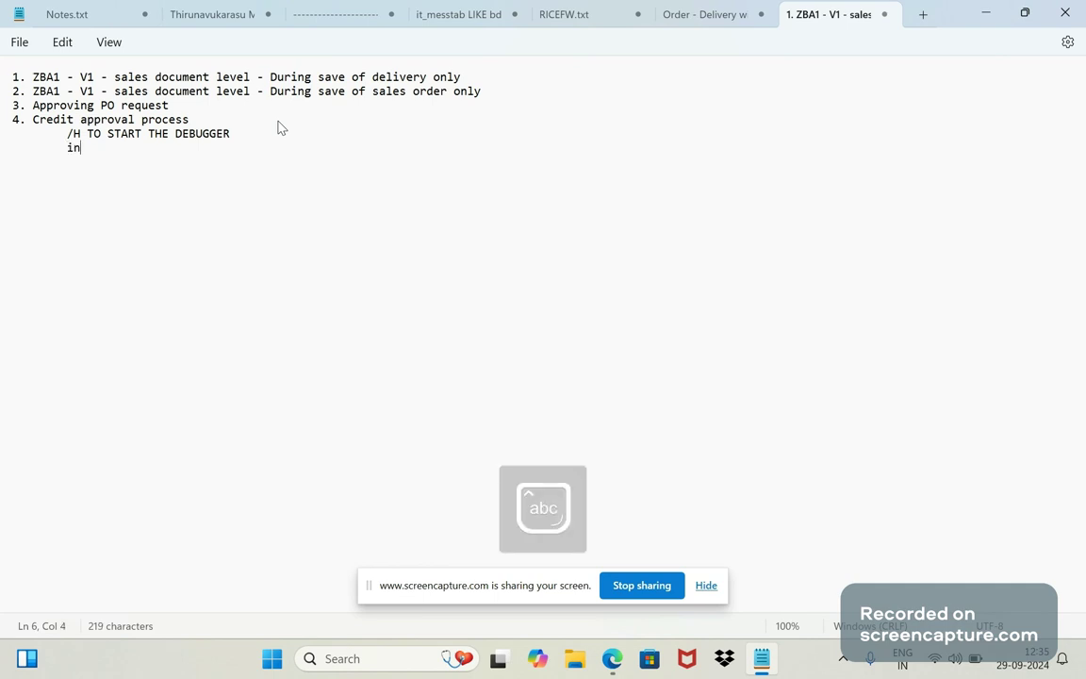
text( case of E)
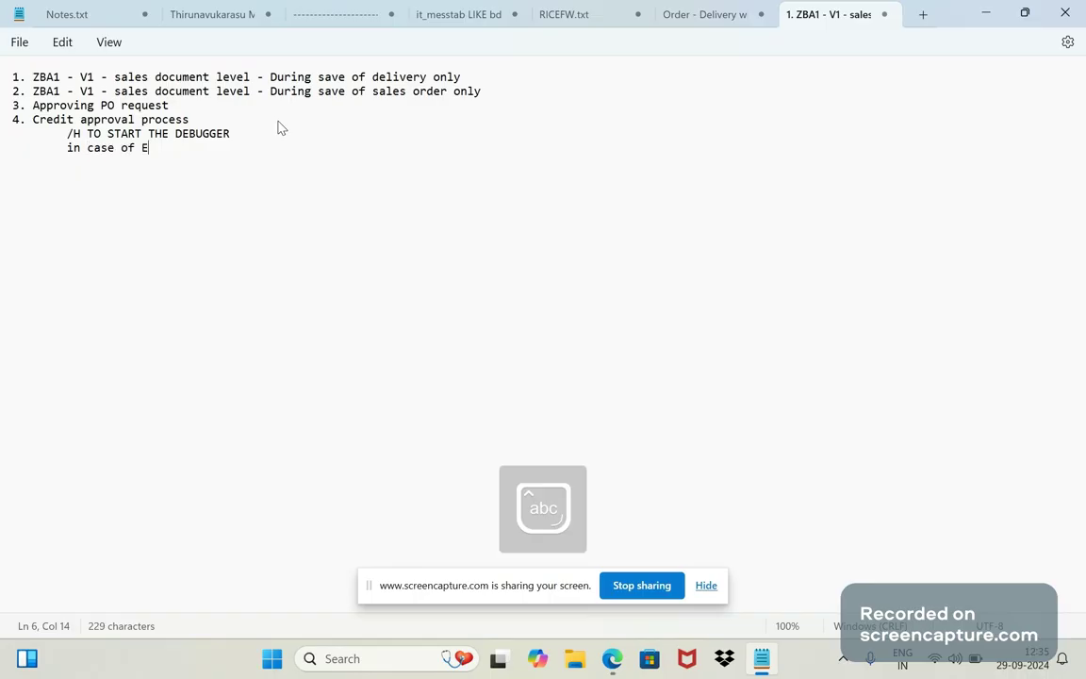
text(CC system)
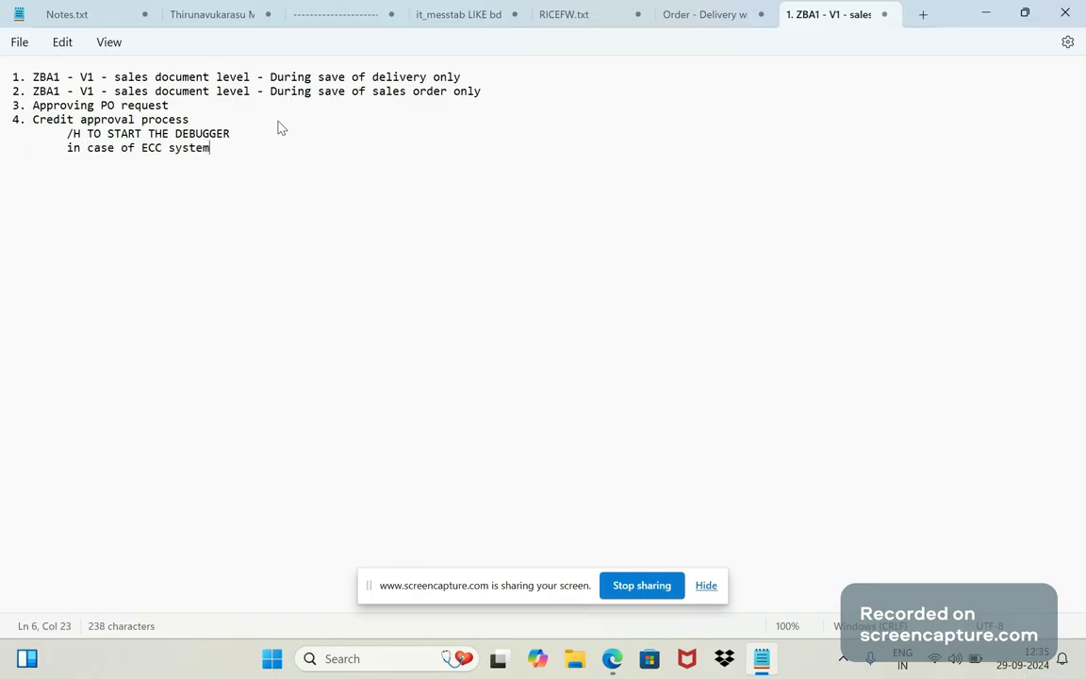
key(Caps_Lock)
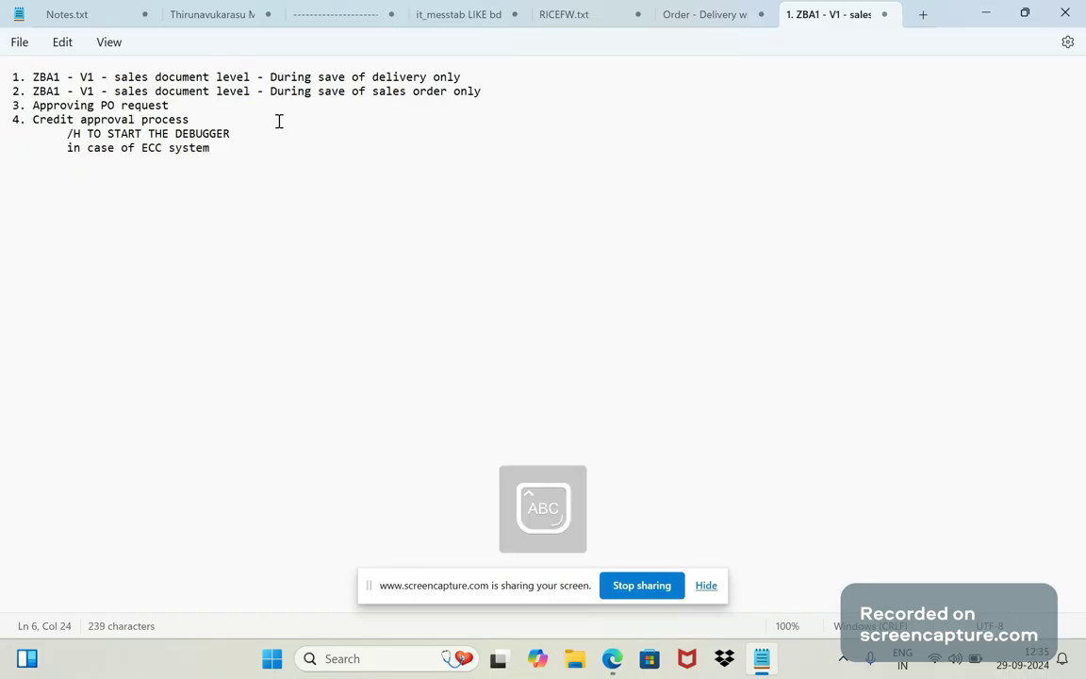
text(WF-BBA)
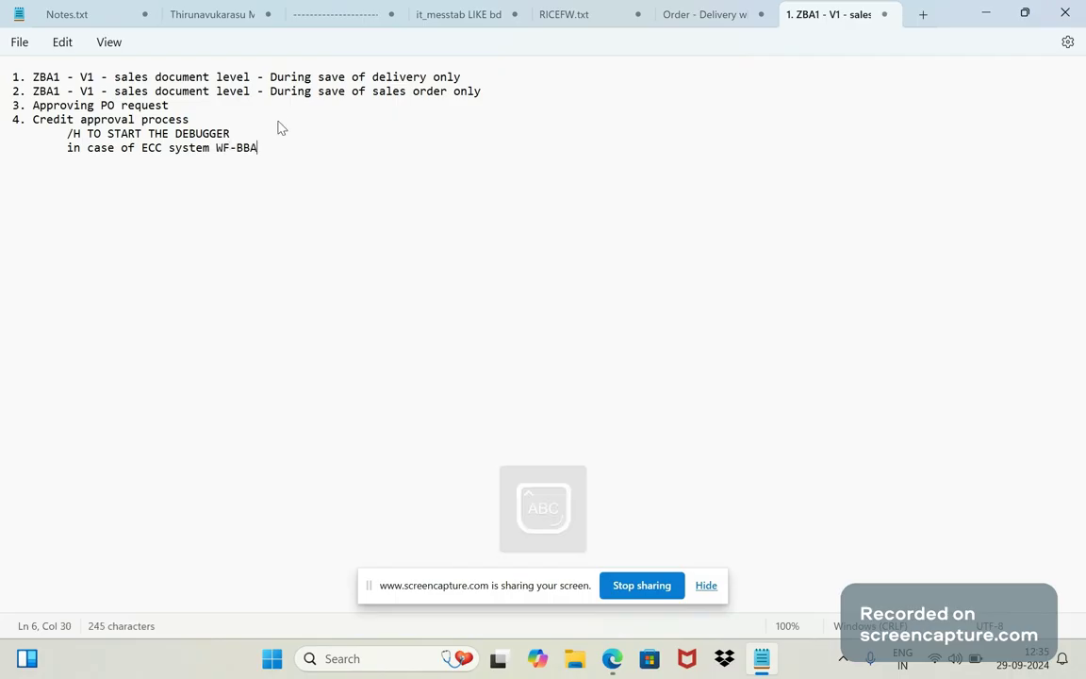
key(BackSpace)
key(BackSpace)
text(ATCH)
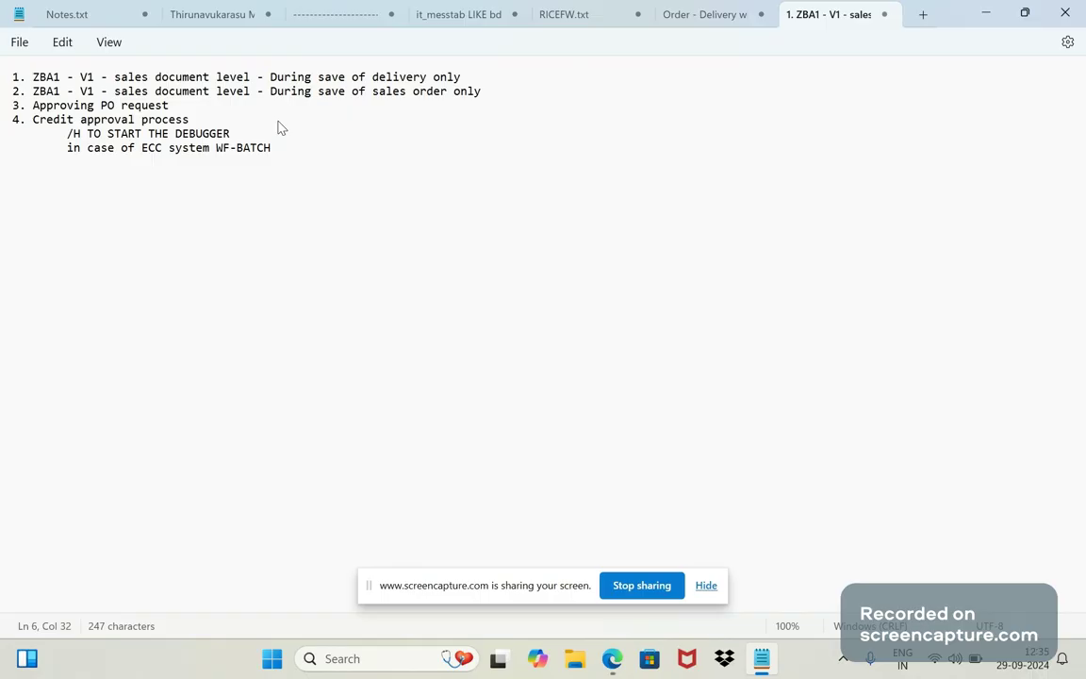
Add the line 'in case of S4 hana SAP_WFRT', then briefly select WF-BATCH.
key(Return)
text(IN CA)
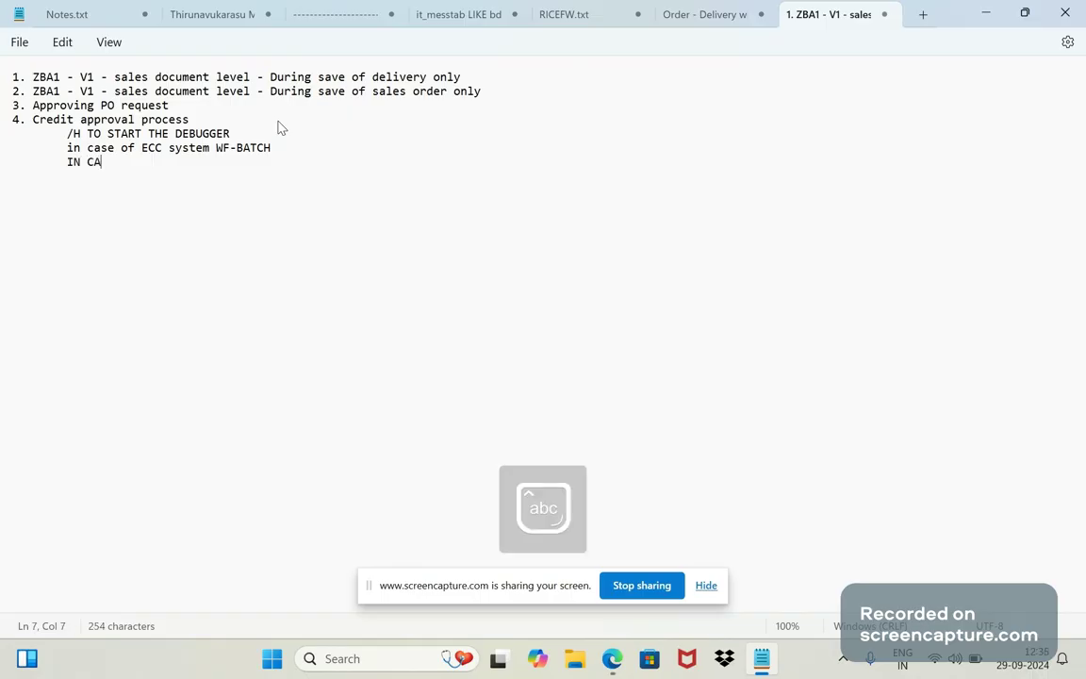
key(BackSpace)
key(BackSpace)
key(BackSpace)
key(BackSpace)
key(BackSpace)
text(in case of s)
key(BackSpace)
text(S)
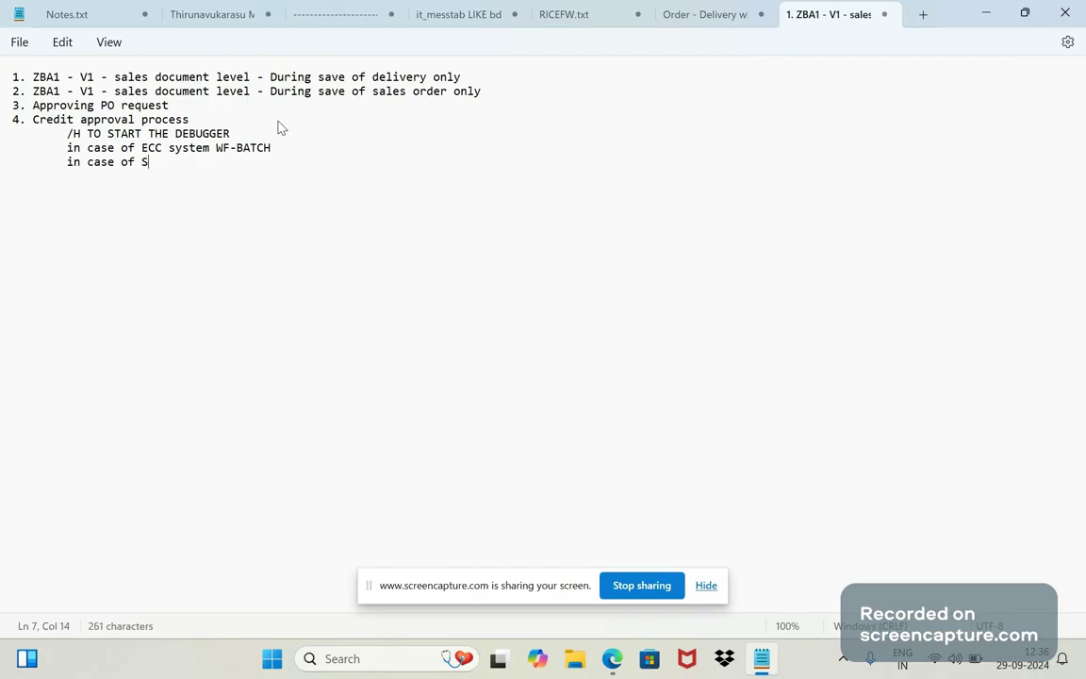
text(4 hana)
key(Caps_Lock)
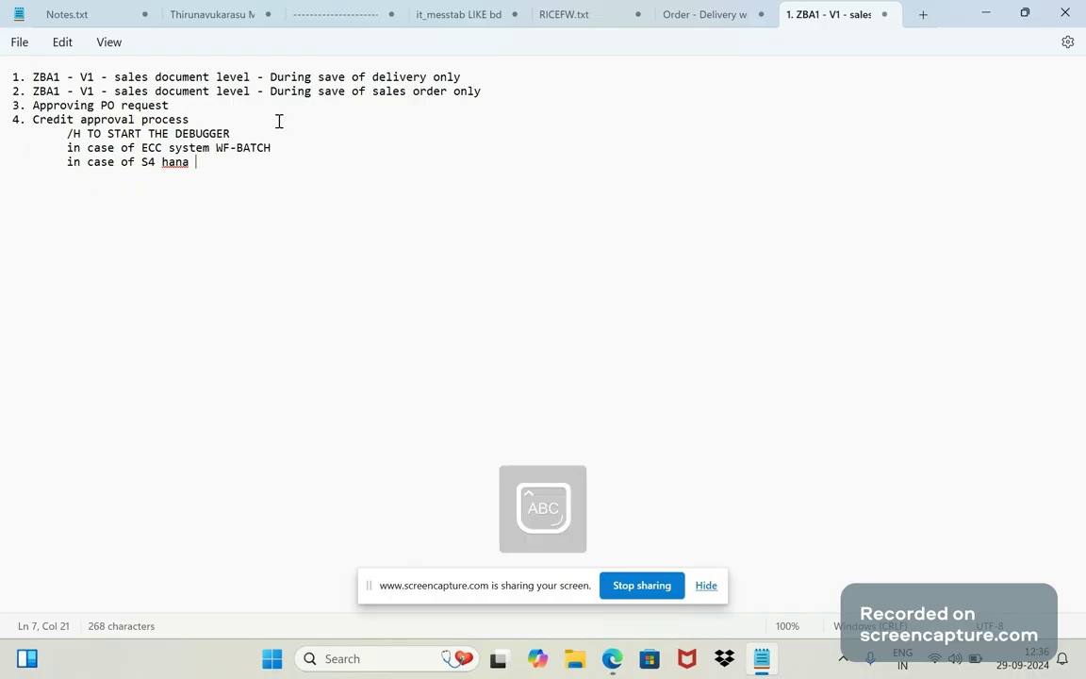
text(S)
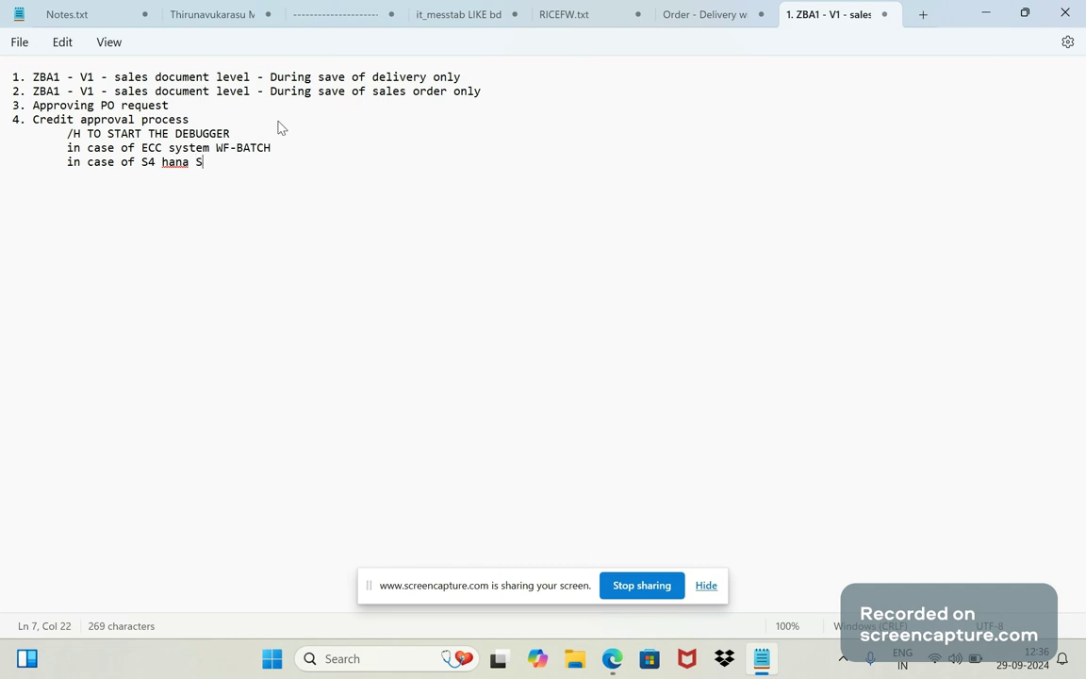
text(AP_WFRT)
drag(279, 156, 220, 158)
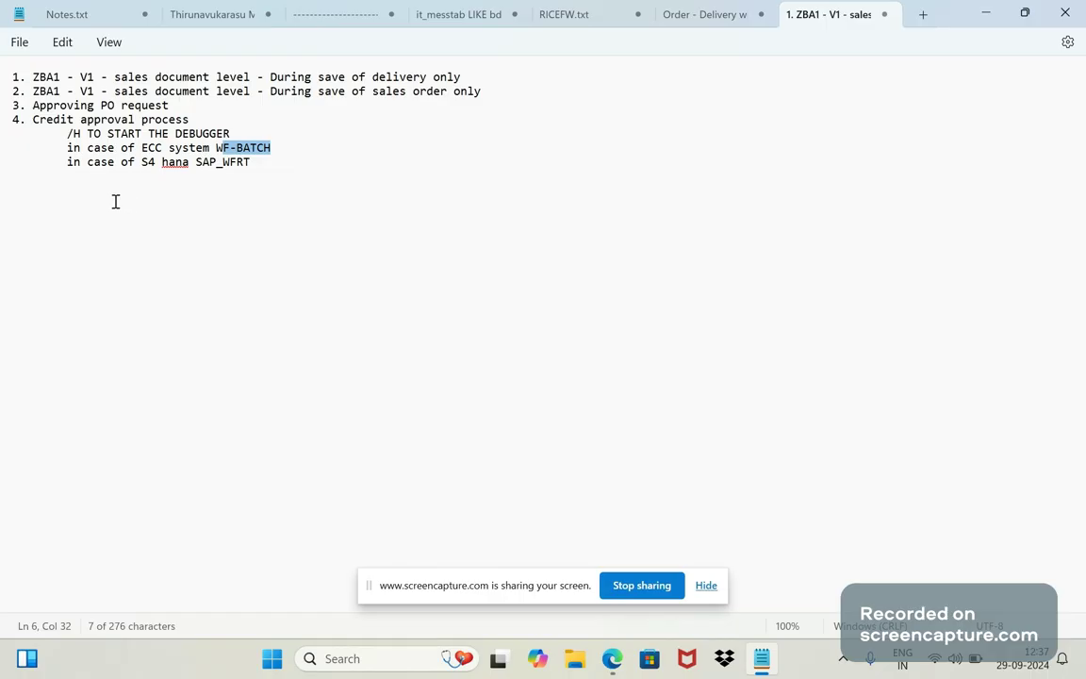
click(238, 199)
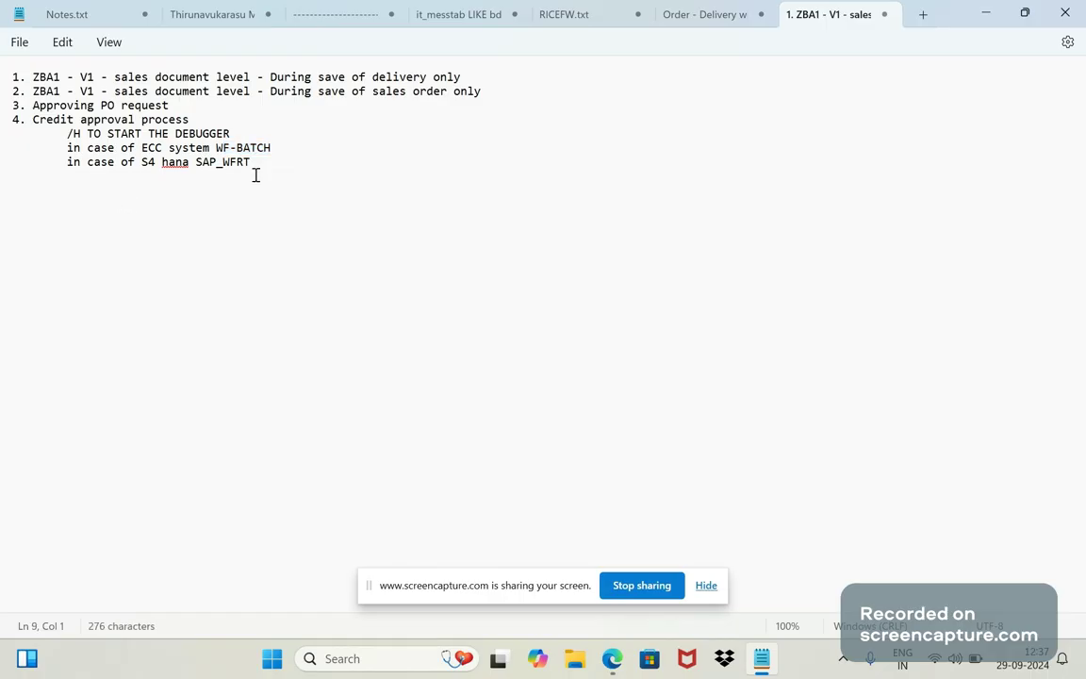
Clear the trailing blank-line selection and hide Notepad to show the desktop.
key(shift+Left)
key(shift+Left)
click(220, 203)
key(super+d)
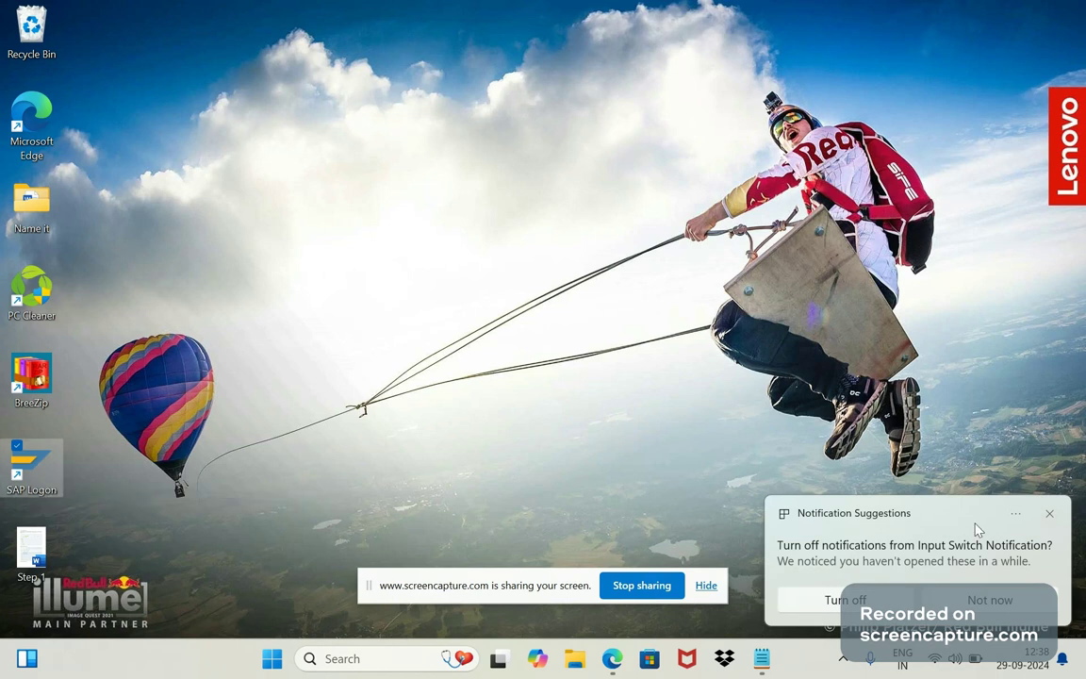
Dismiss the notification, launch SAP Logon from its desktop shortcut, and center its window.
click(1049, 514)
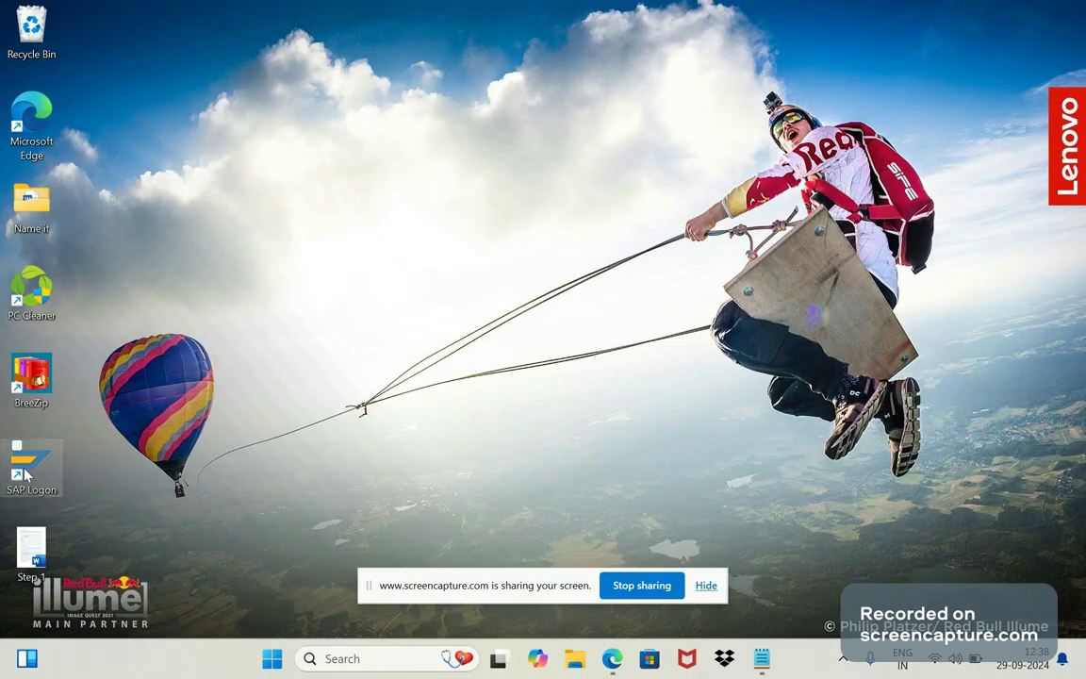
click(25, 476)
click(250, 481)
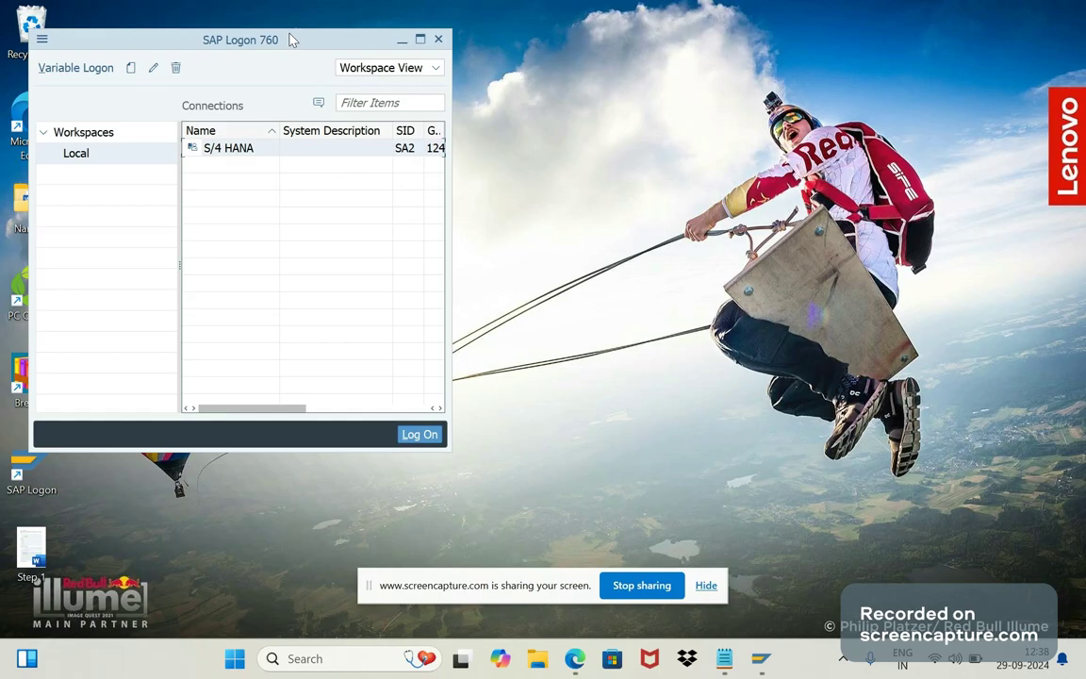
drag(291, 40, 573, 130)
Open the S/4 HANA logon screen and enter the user name and password.
double_click(520, 237)
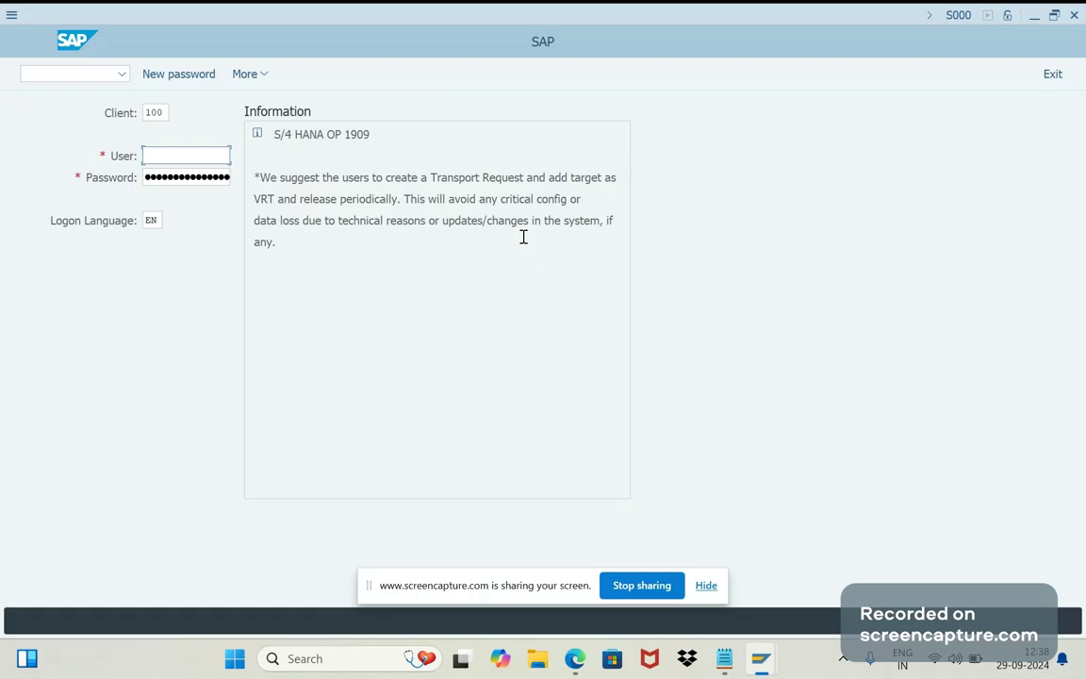
text(THIRU)
key(Tab)
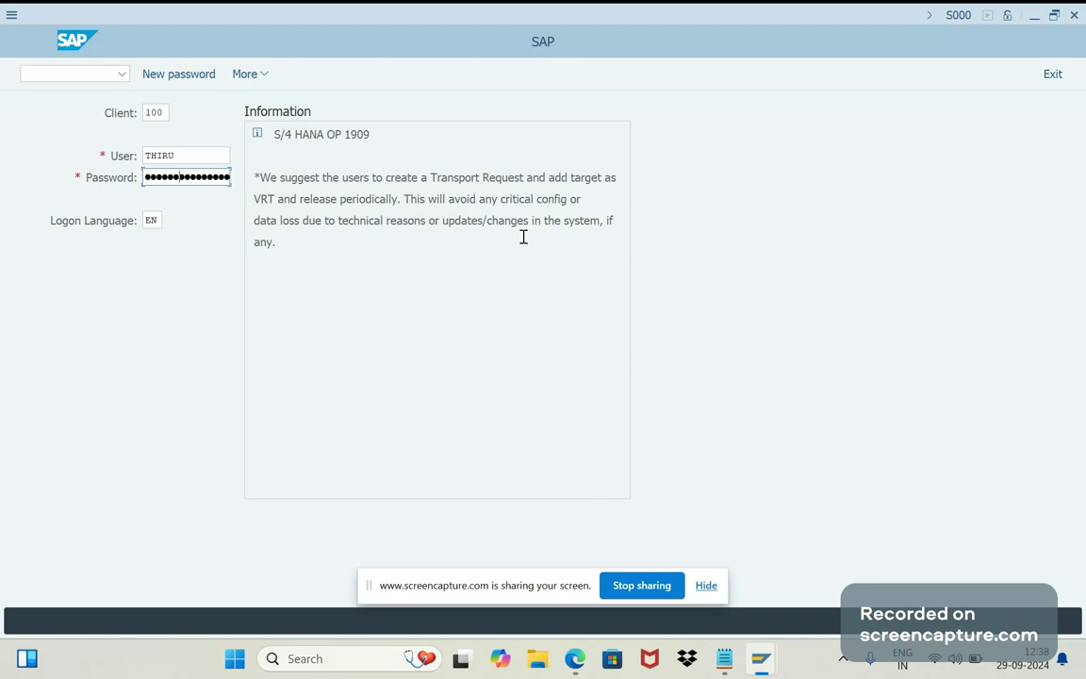
key(Right)
key(Right)
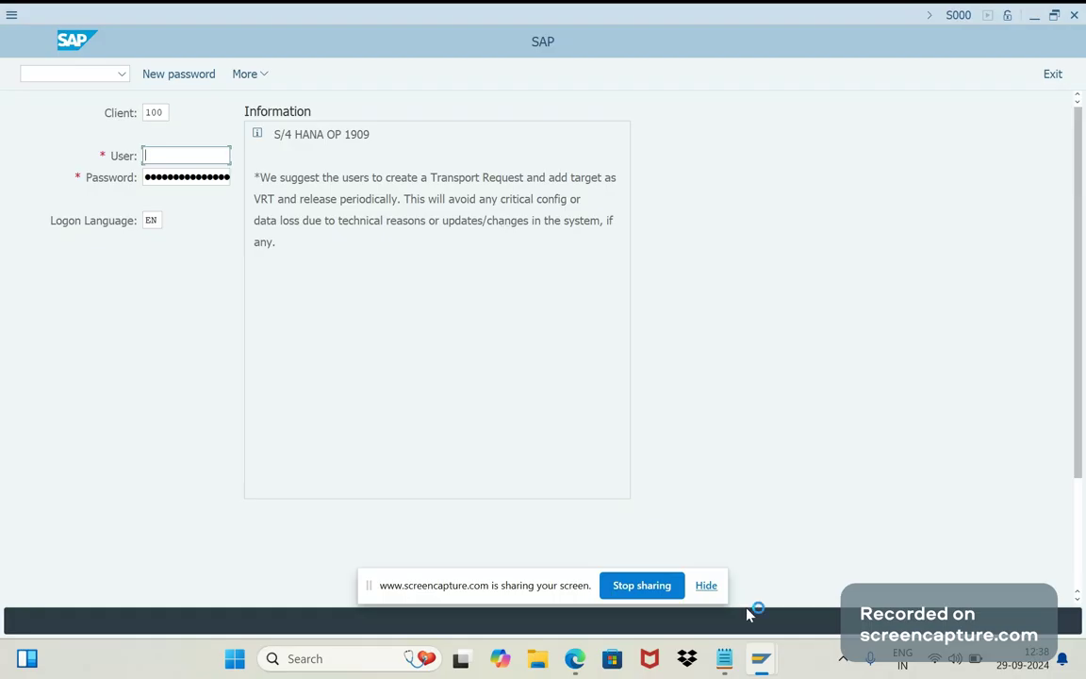
mouse_move(752, 662)
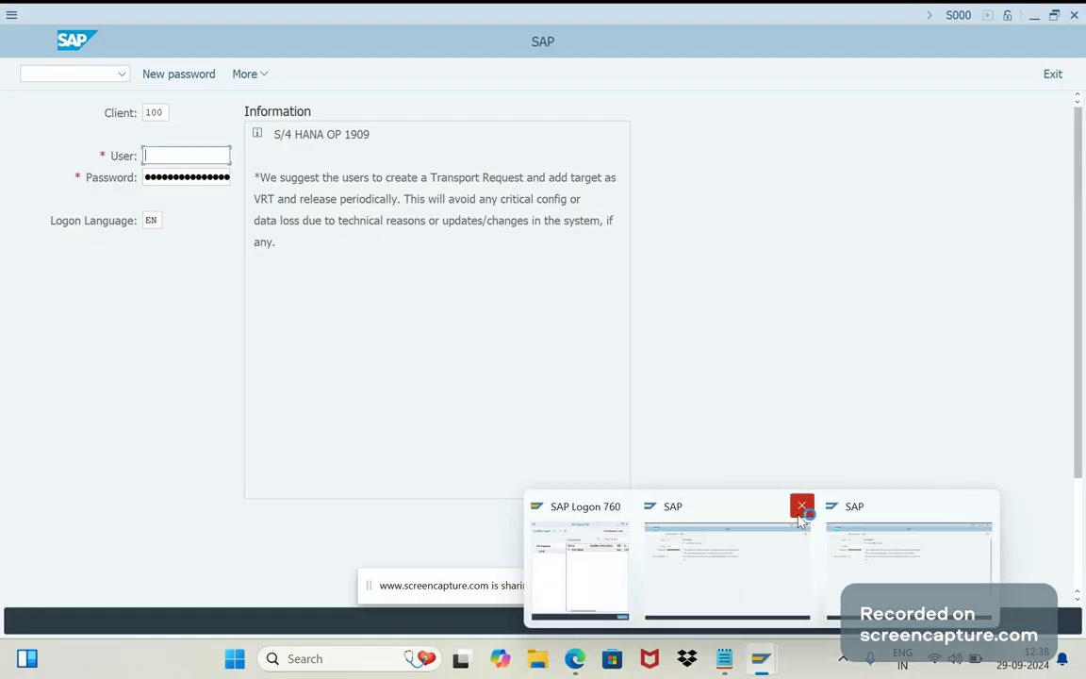
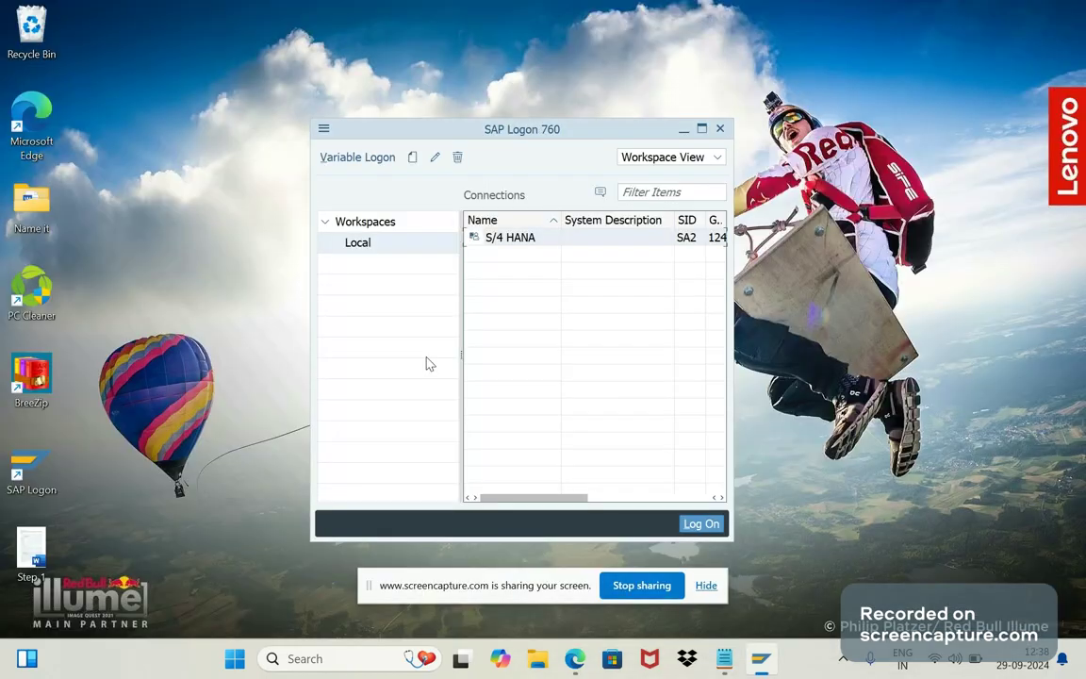
Reopen the S/4 HANA logon screen, re-enter the credentials, and submit the logon.
double_click(521, 243)
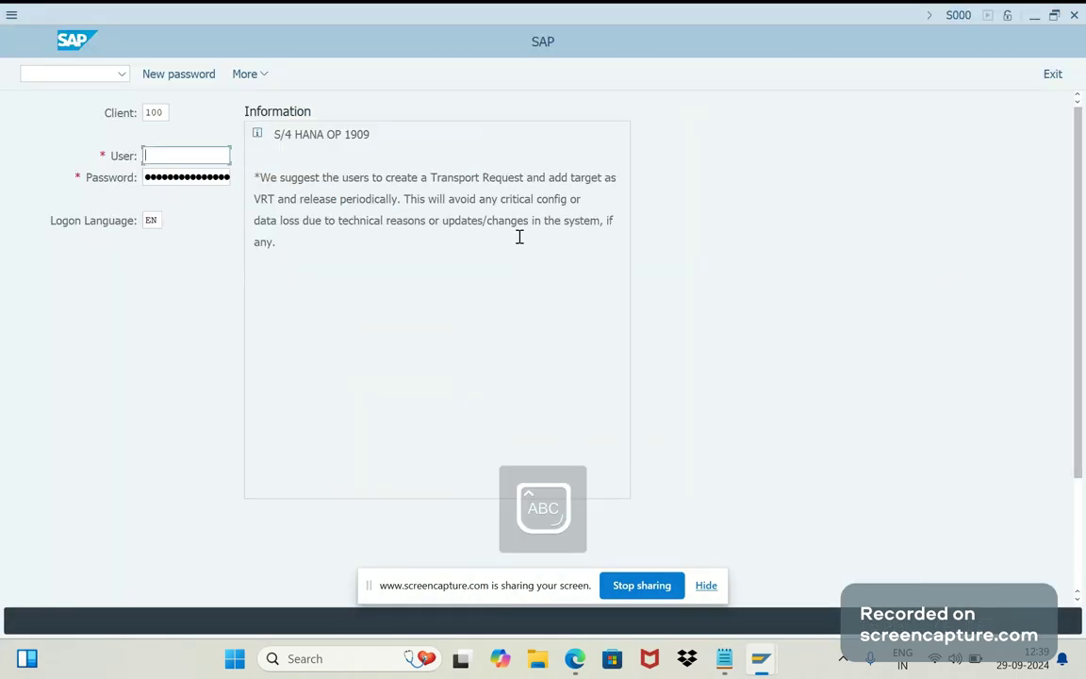
text(thiru)
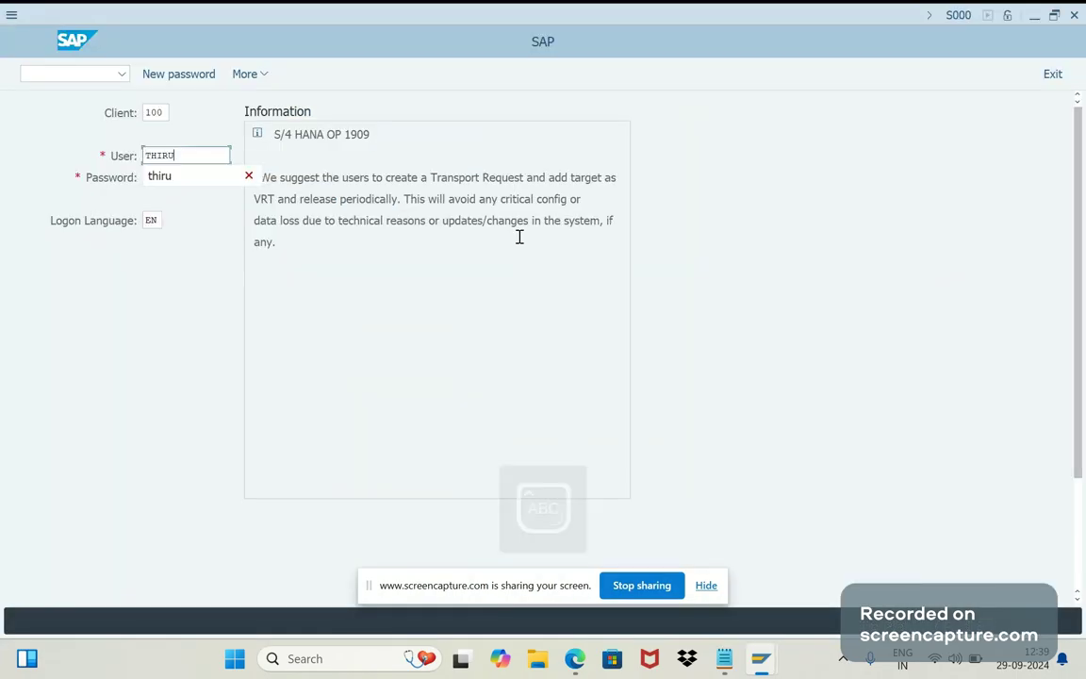
key(Tab)
key(Caps_Lock)
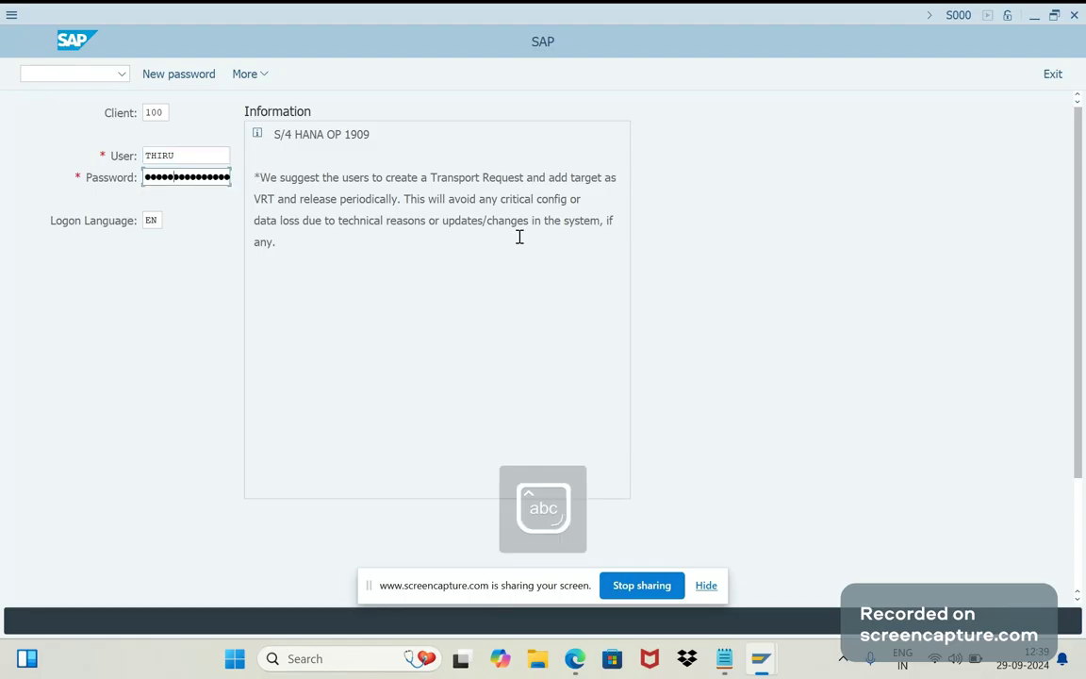
key(Return)
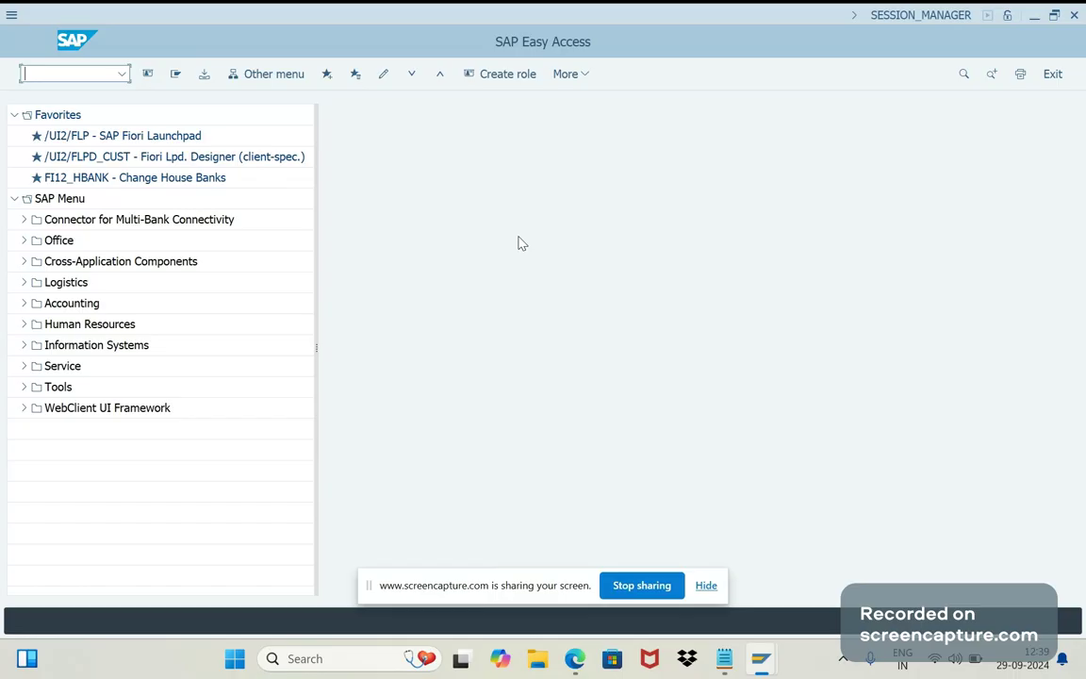
Start the ABAP Editor in a new session with /o from the command field, and focus the Program field.
text(s)
key(BackSpace)
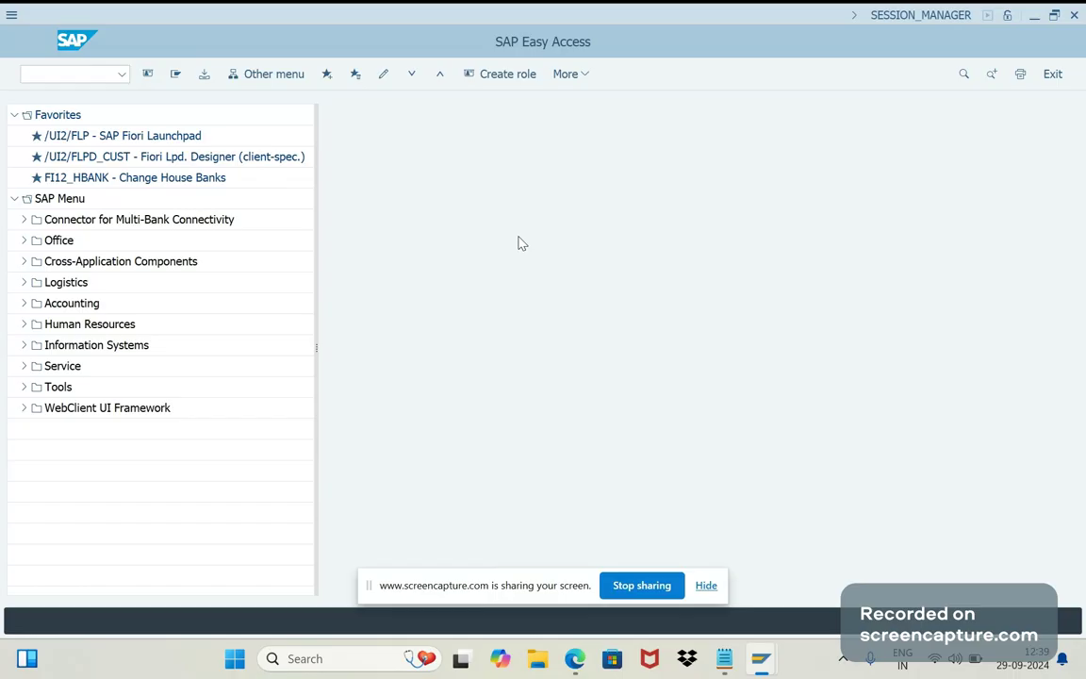
click(25, 72)
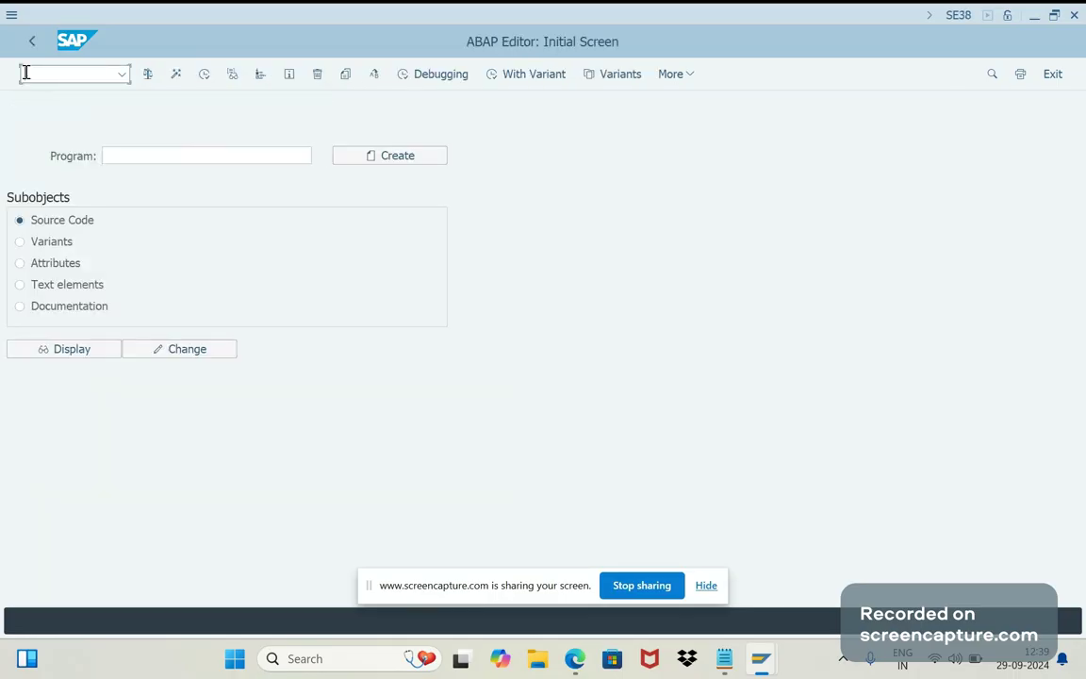
text(/ose8)
key(Return)
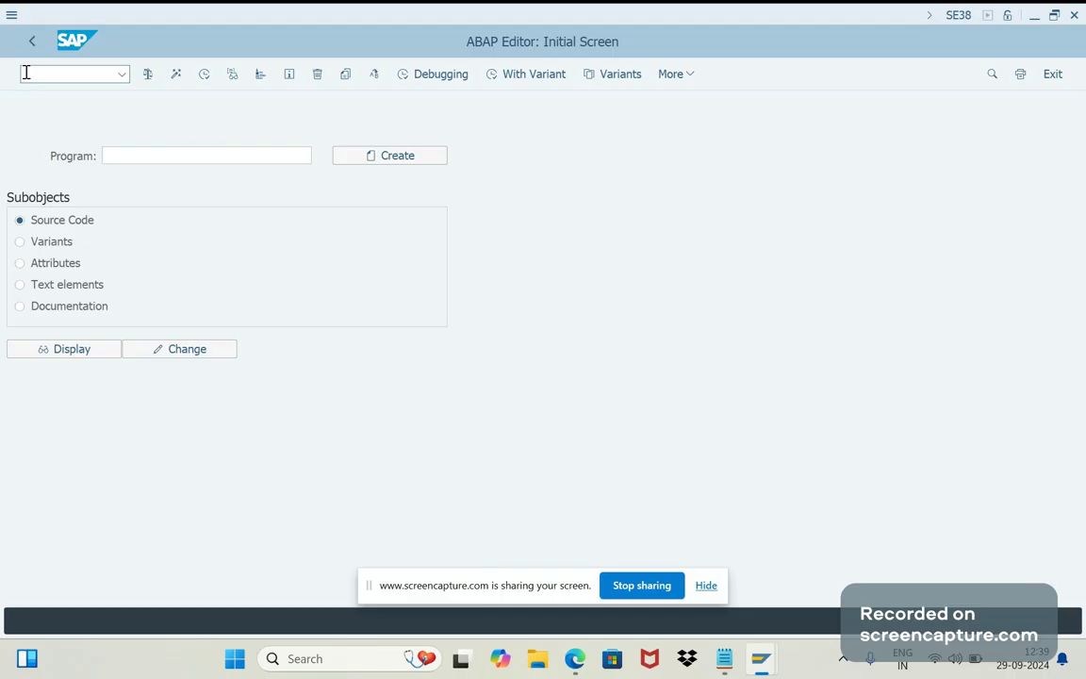
click(130, 153)
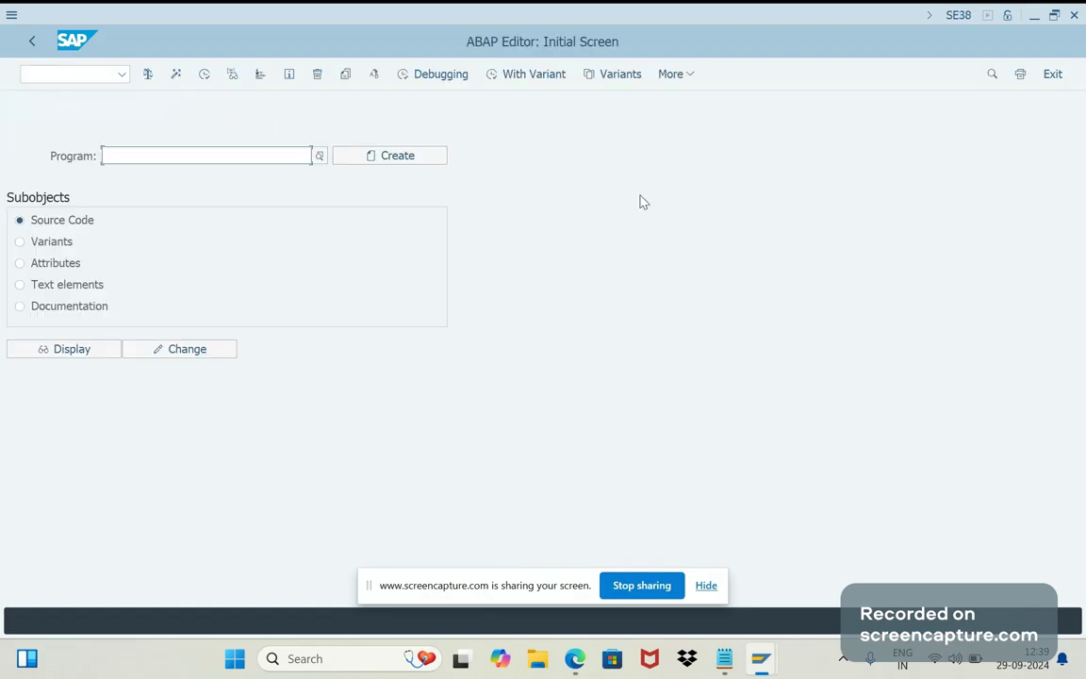
Open the ABAP Editor user-specific settings at the Debugging tab.
click(691, 80)
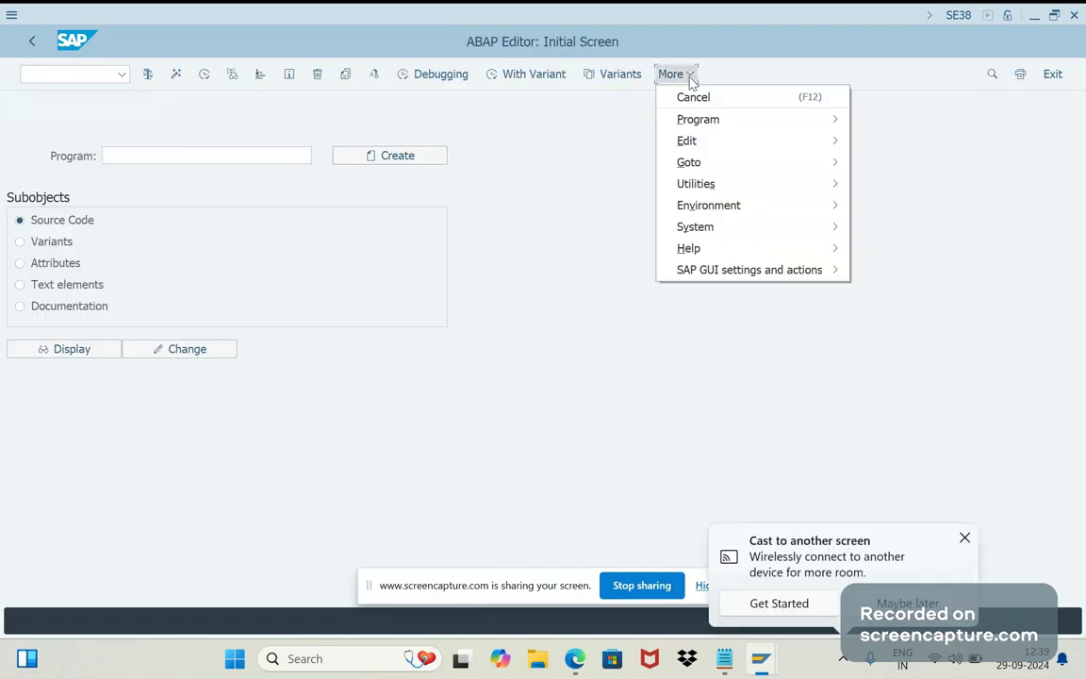
click(725, 188)
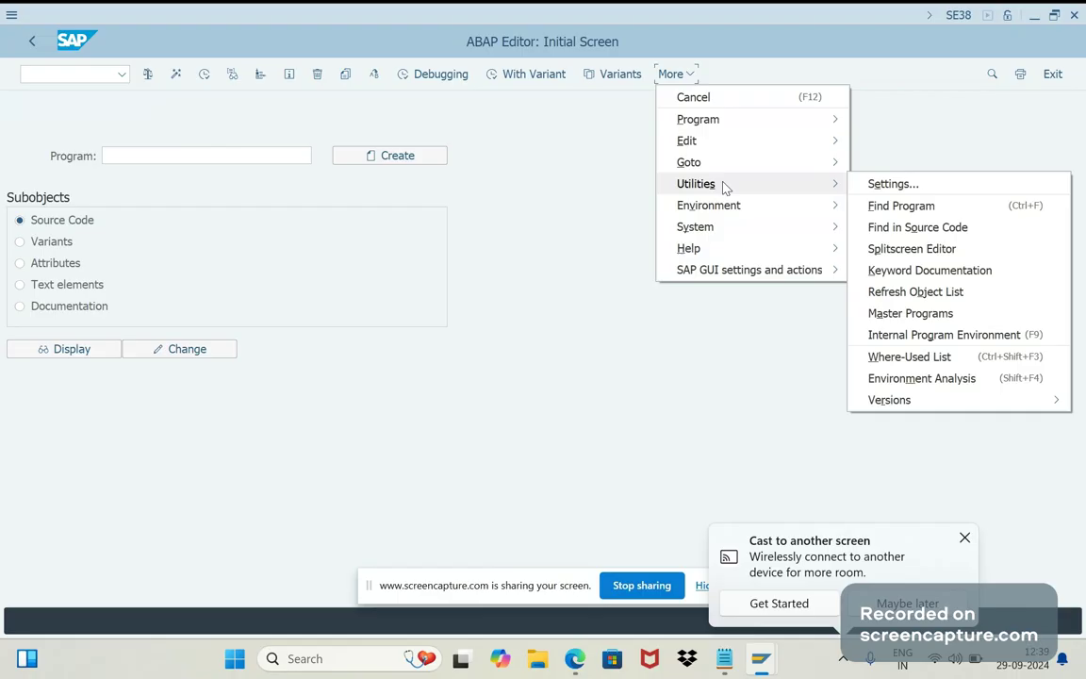
click(872, 187)
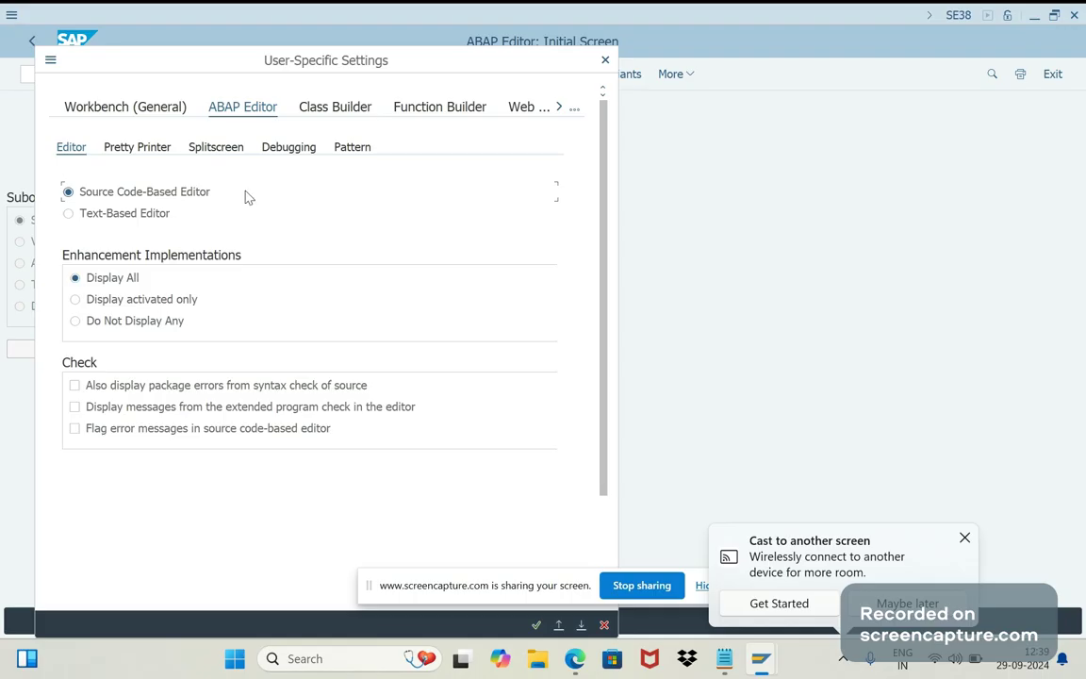
click(289, 151)
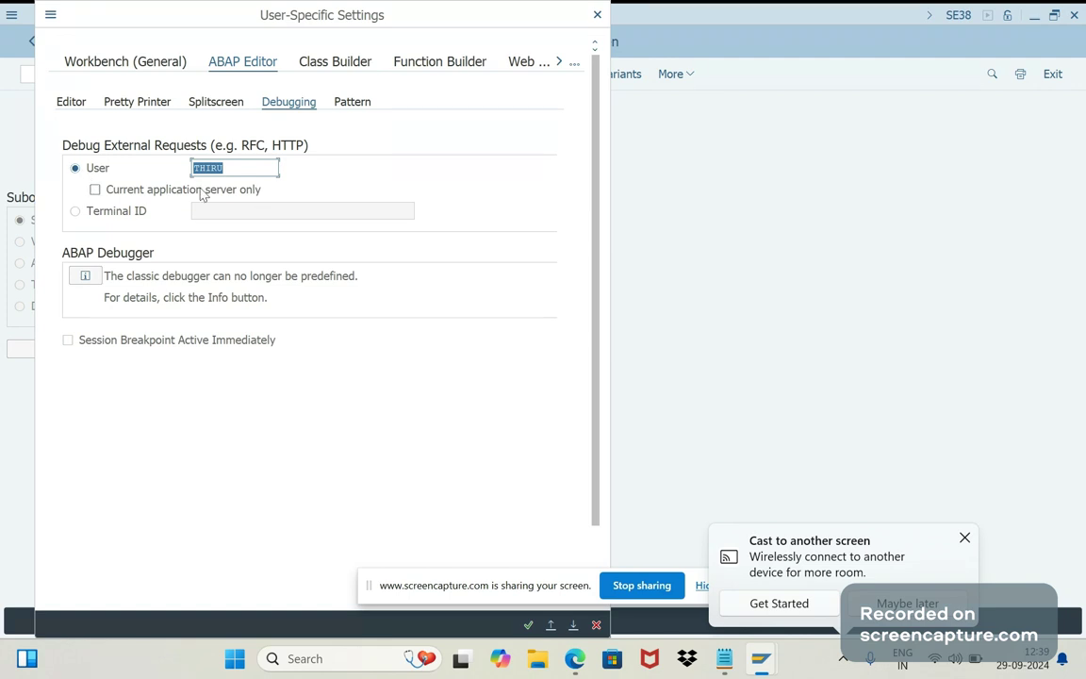
Copy WF-BATCH from the Notepad notes and paste it as the external-request debug user.
click(724, 659)
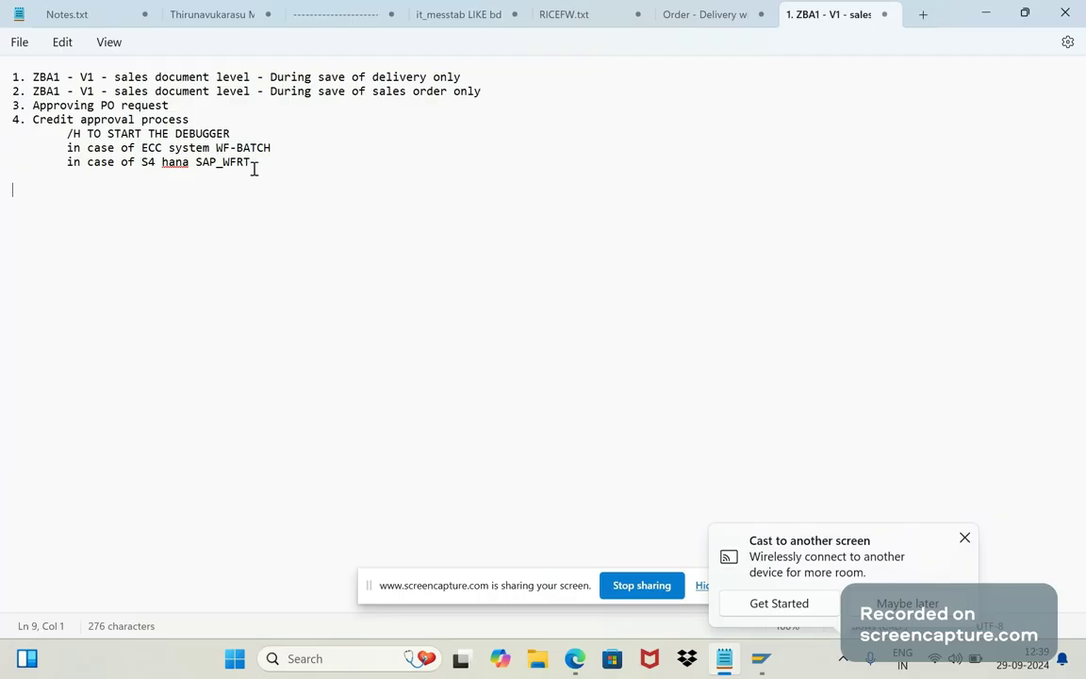
click(282, 151)
key(shift+Right)
click(272, 156)
drag(271, 149, 218, 159)
key(ctrl+c)
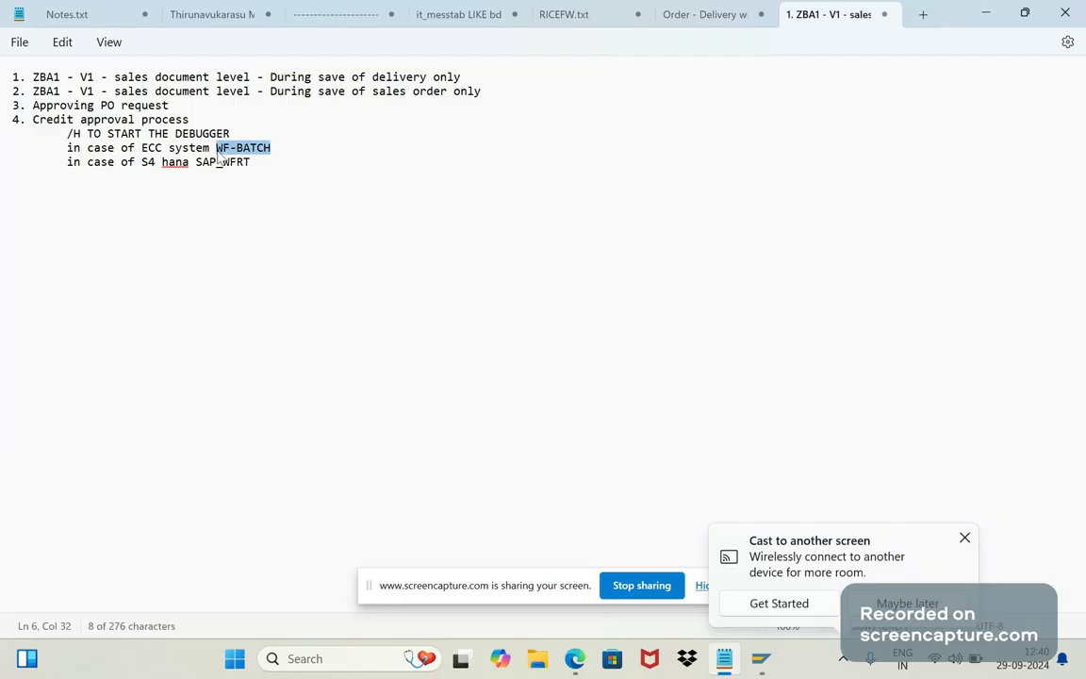
key(alt+Tab)
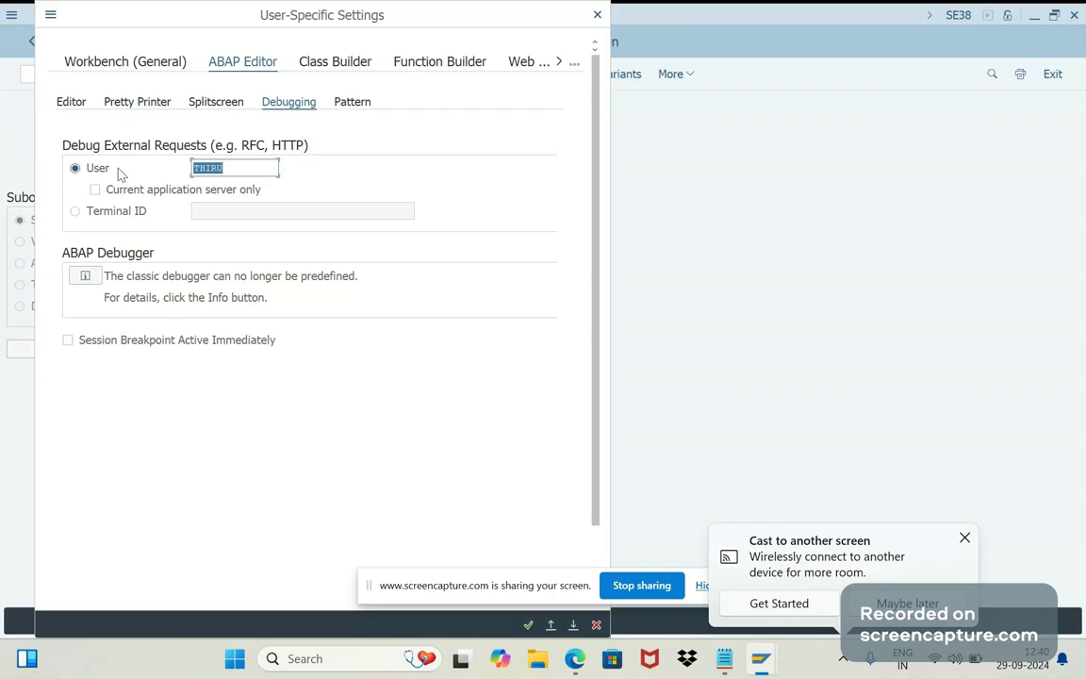
key(alt+Tab)
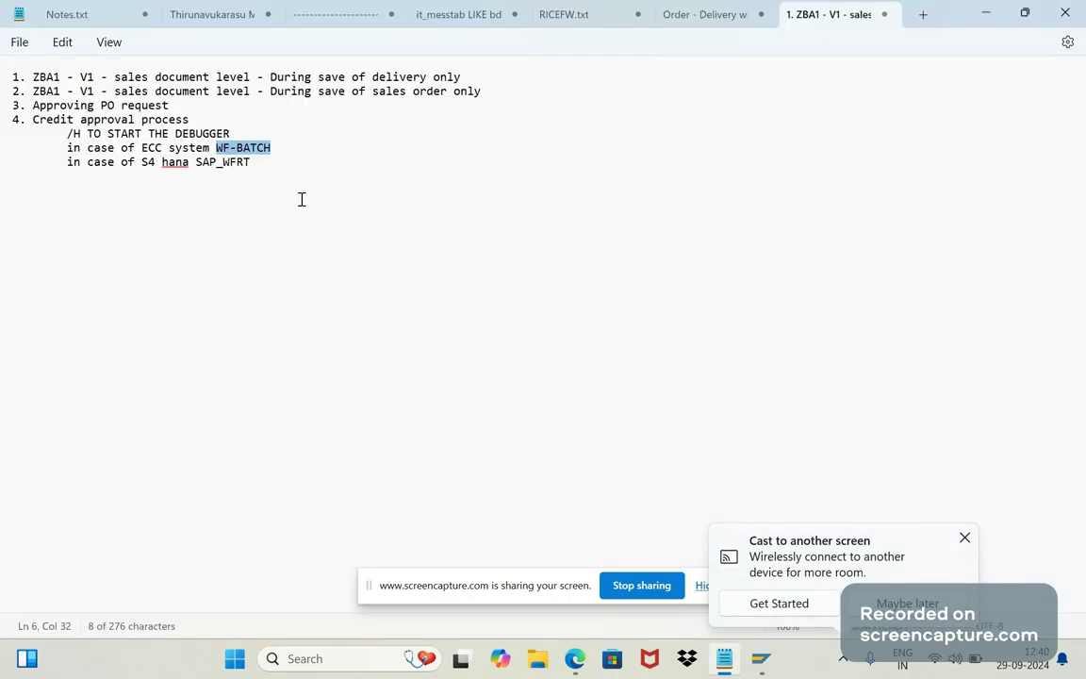
key(alt+Tab)
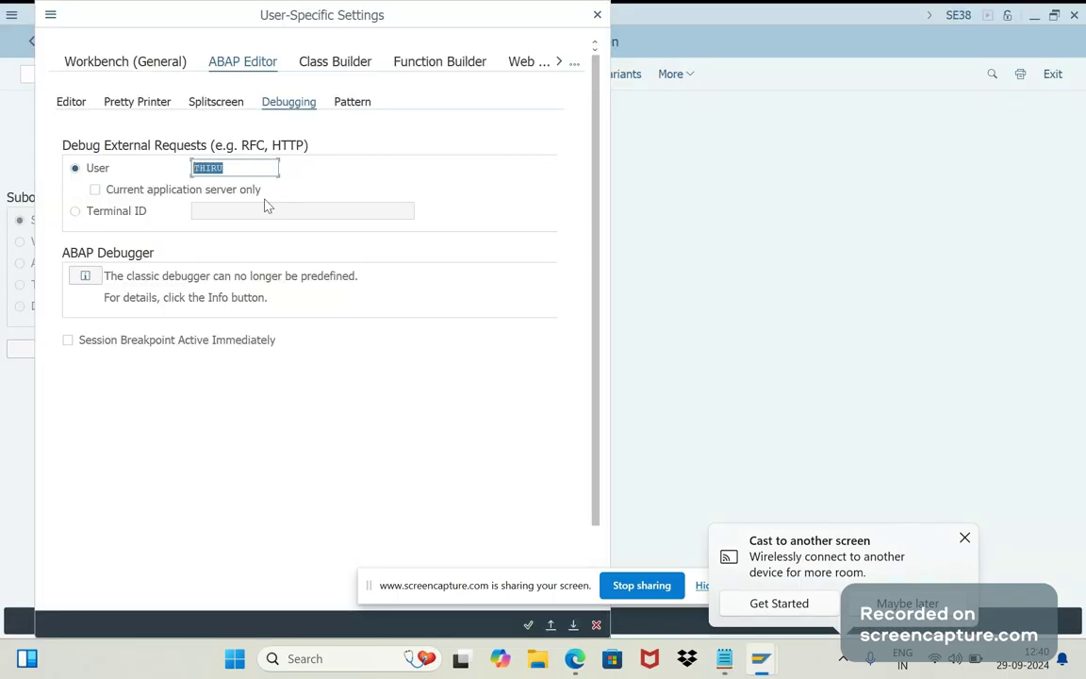
key(ctrl+v)
Bring the Notepad workflow-user notes to the front and dismiss the cast-to-screen notification.
key(alt+Tab)
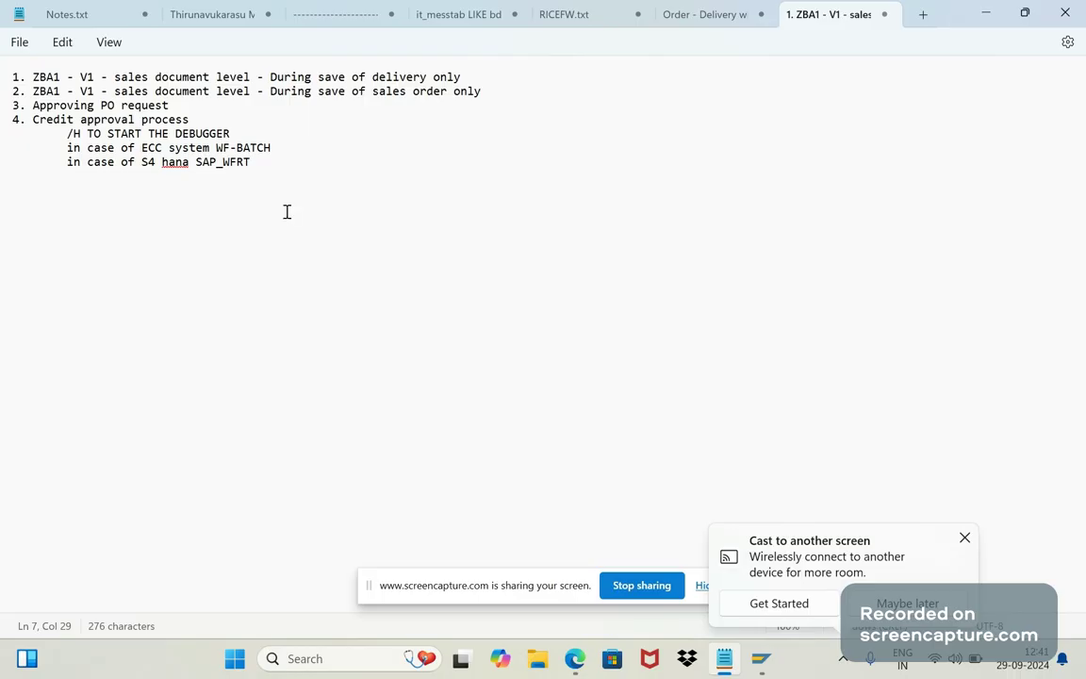
click(963, 541)
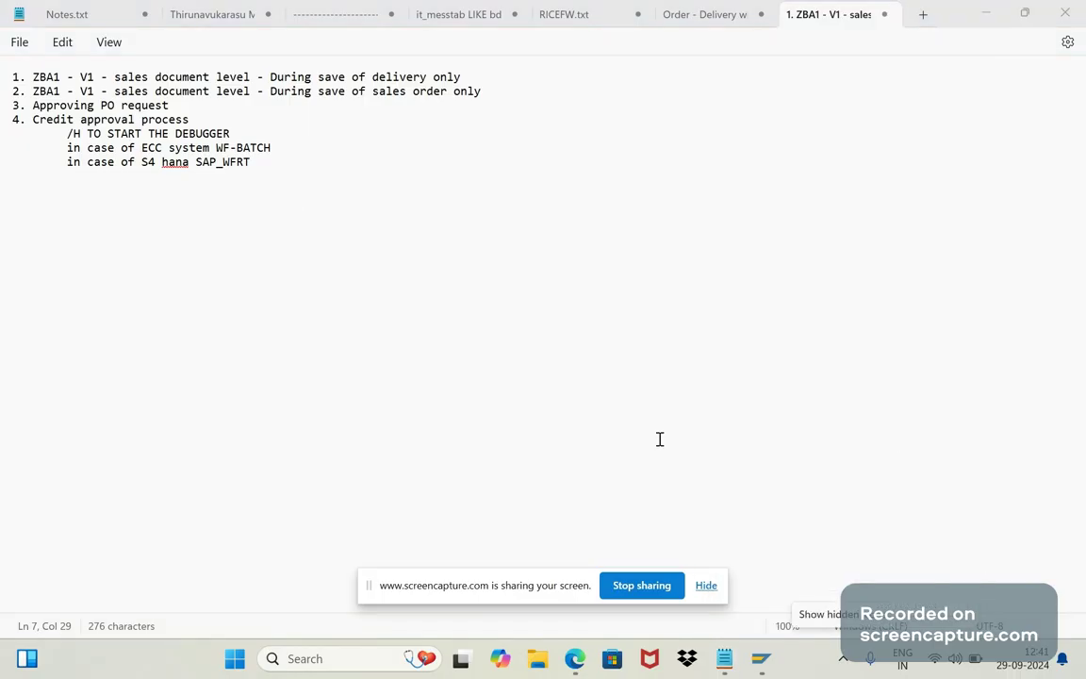